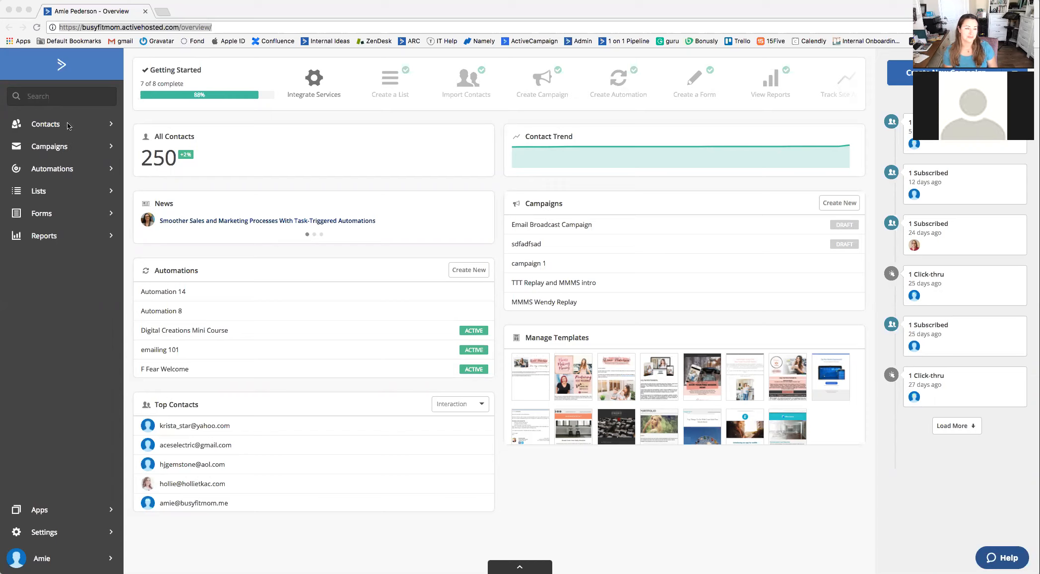
Open the contact list, view the first contact's profile details, and return to the contact list.
{"action": "left_click", "coordinate": [69, 128]}
{"action": "left_click", "coordinate": [76, 129]}
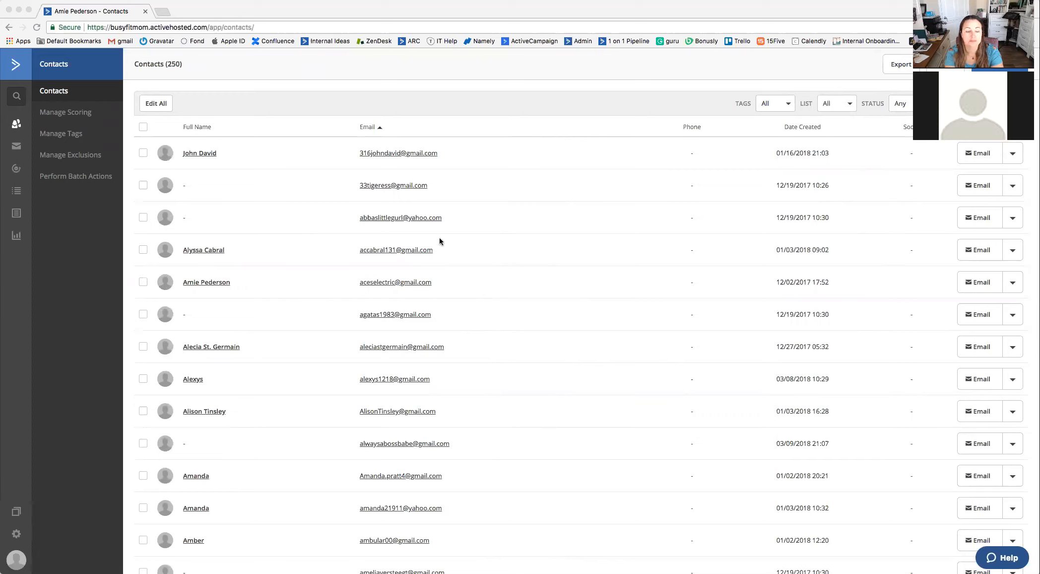
{"action": "left_click", "coordinate": [203, 155]}
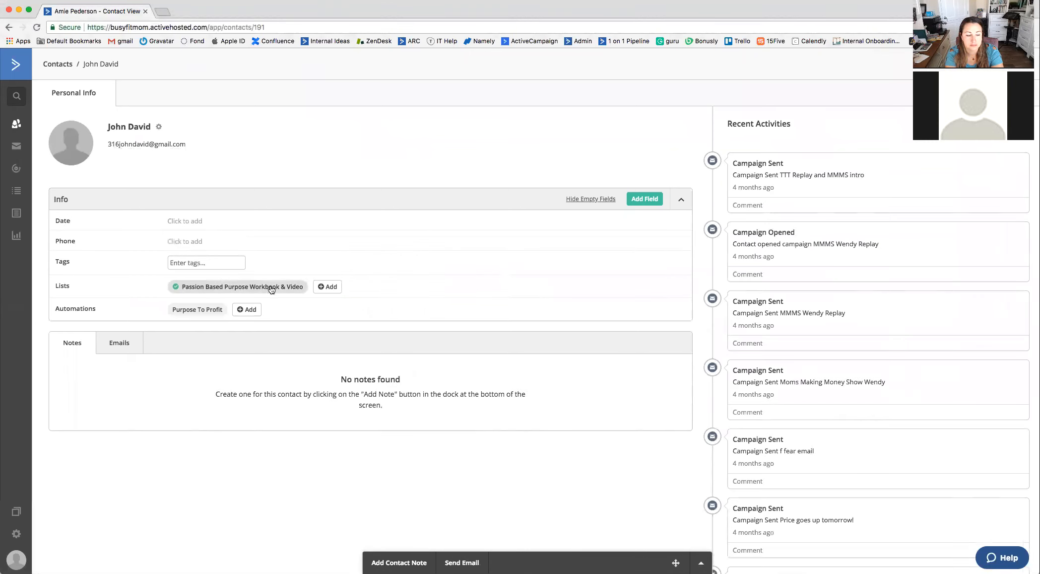
{"action": "left_click", "coordinate": [17, 123]}
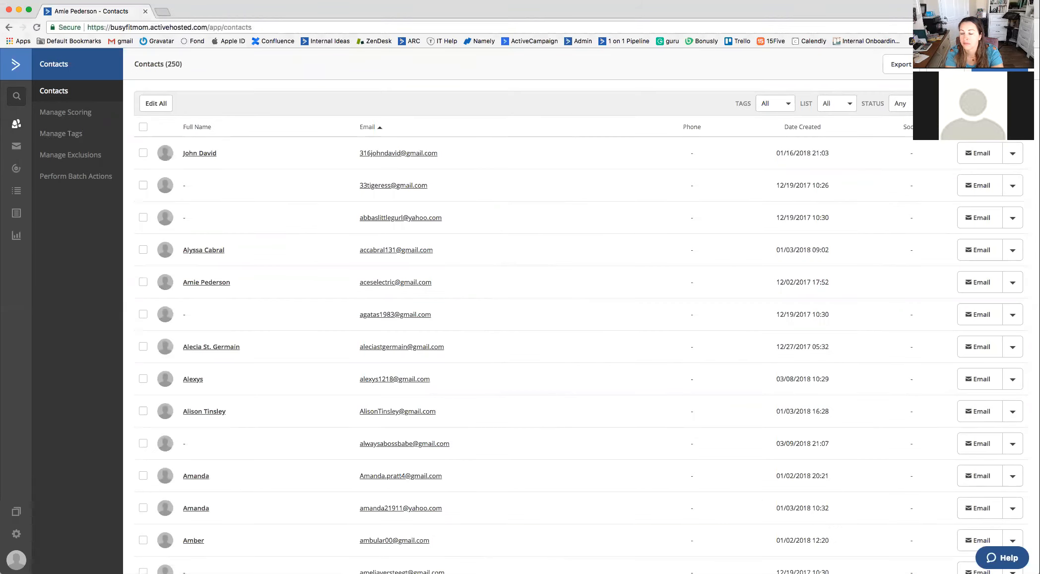
Run an advanced contact search for contacts on which the tag "booked 1:1" exists.
{"action": "left_click", "coordinate": [978, 103]}
{"action": "left_click", "coordinate": [975, 118]}
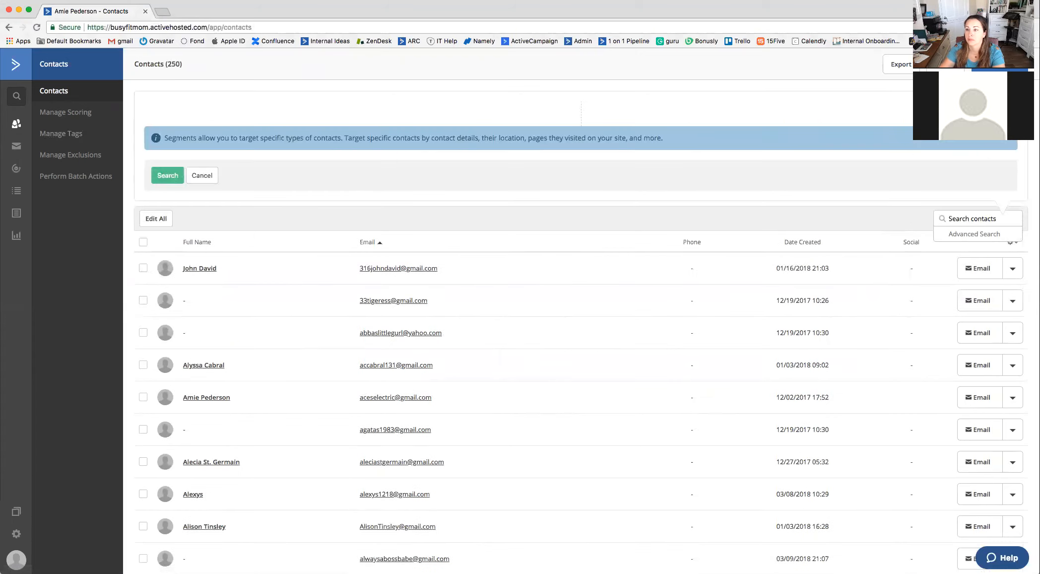
{"action": "left_click", "coordinate": [362, 126]}
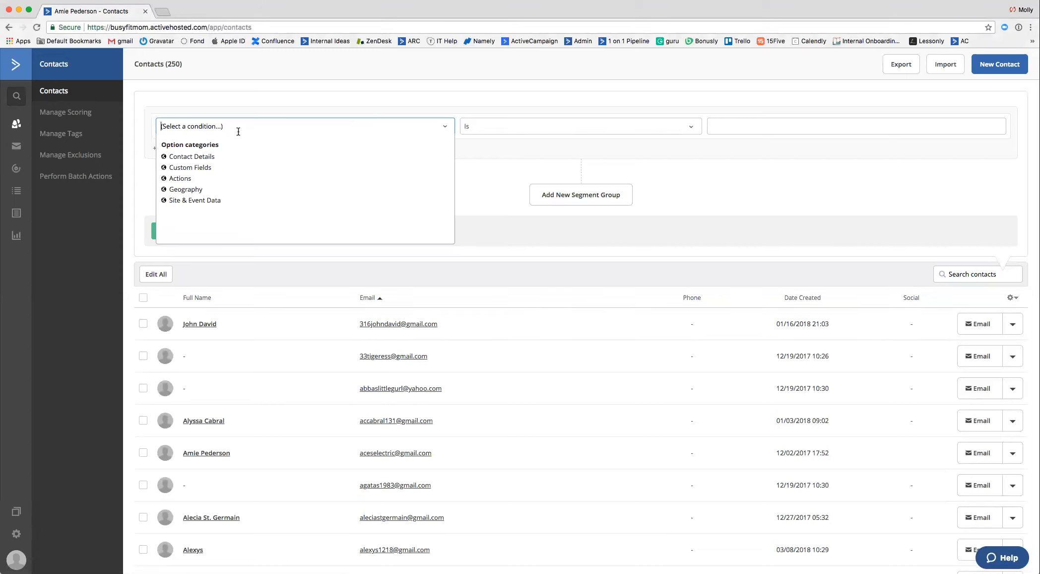
{"action": "type", "text": "tag"}
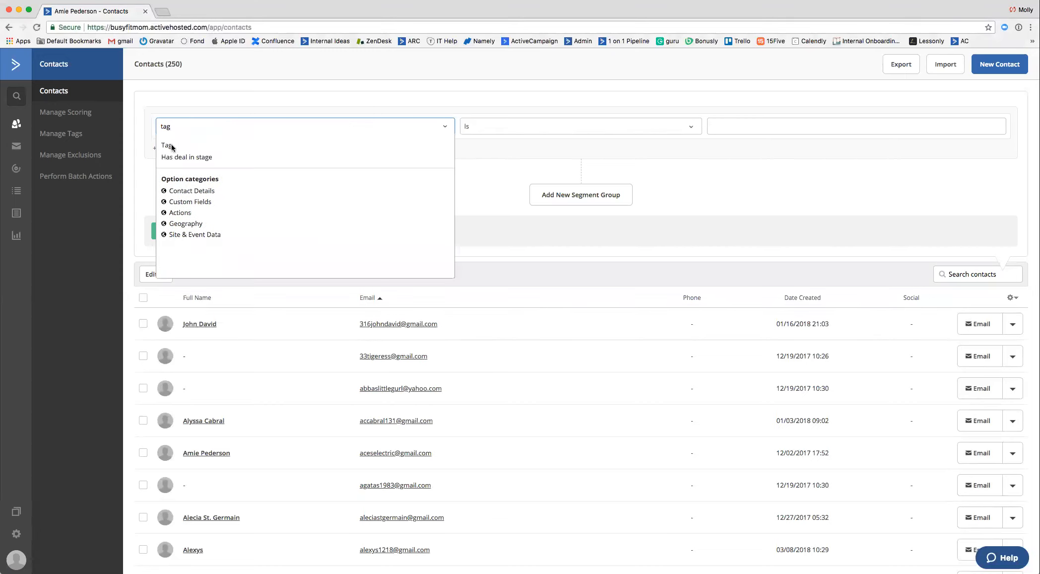
{"action": "left_click", "coordinate": [170, 149]}
{"action": "left_click", "coordinate": [730, 122]}
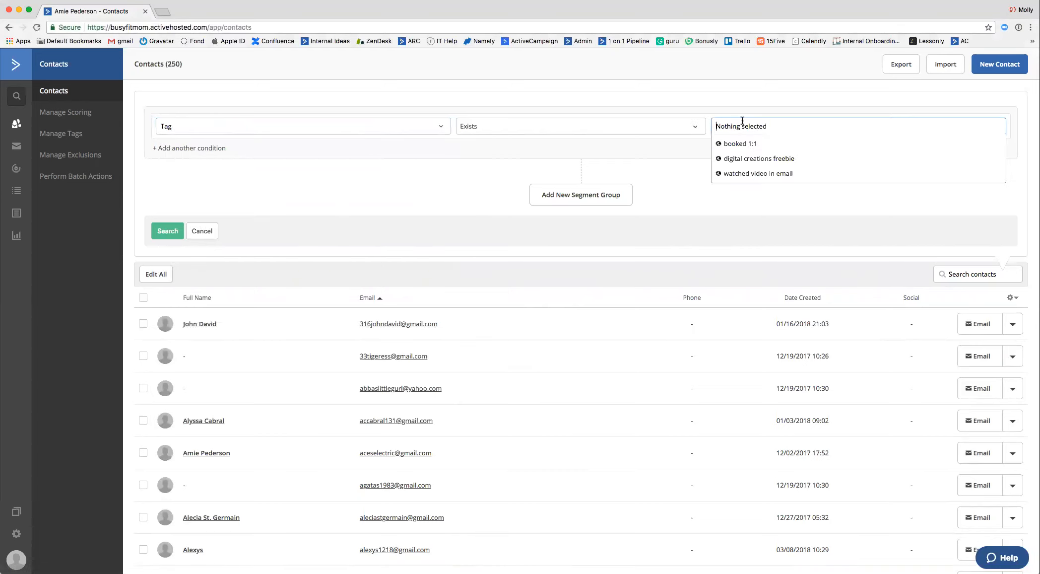
{"action": "left_click", "coordinate": [749, 144]}
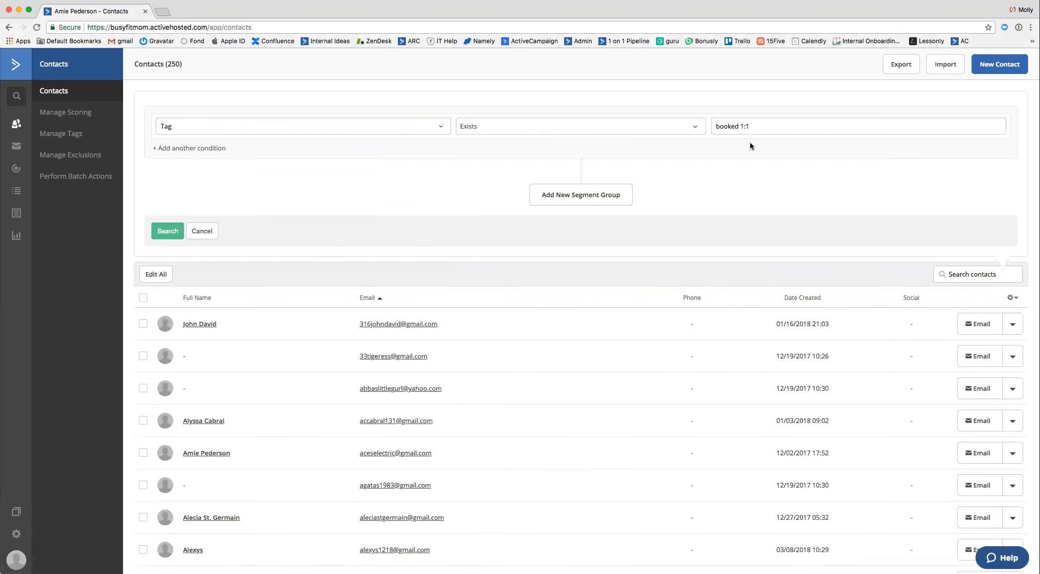
{"action": "left_click", "coordinate": [171, 231]}
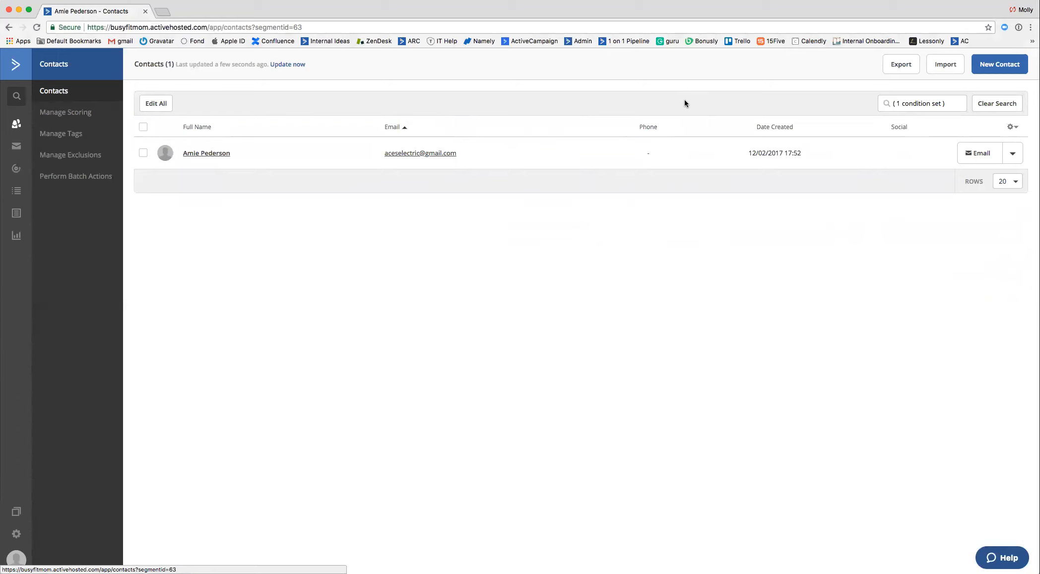
Open the overview of all lists and look through their names and active contacts.
{"action": "left_click", "coordinate": [16, 198]}
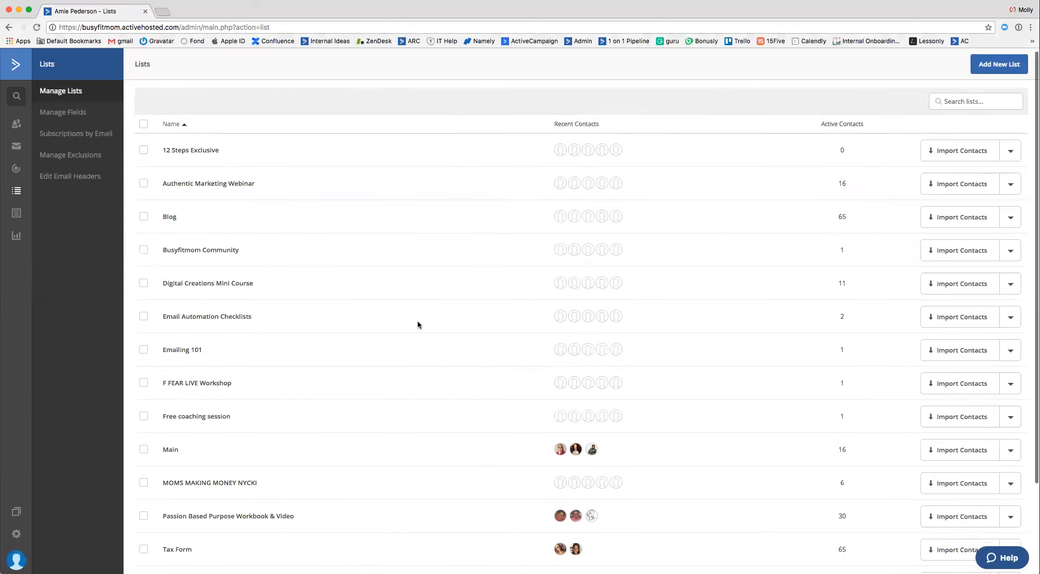
{"action": "scroll", "coordinate": [418, 322], "scroll_direction": "down", "scroll_amount": 3}
{"action": "scroll", "coordinate": [419, 321], "scroll_direction": "up", "scroll_amount": 3}
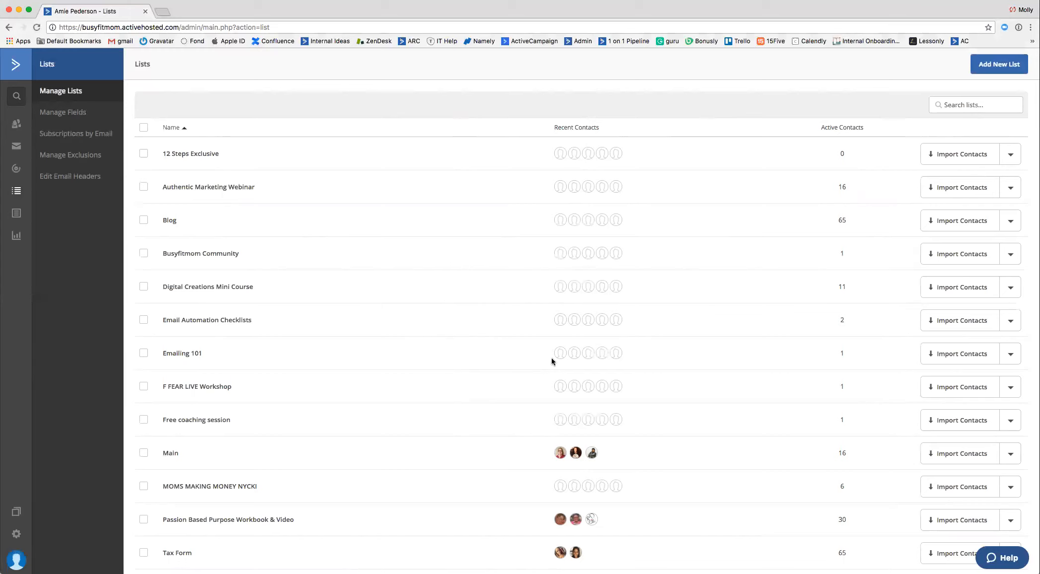
{"action": "scroll", "coordinate": [532, 412], "scroll_direction": "down", "scroll_amount": 3}
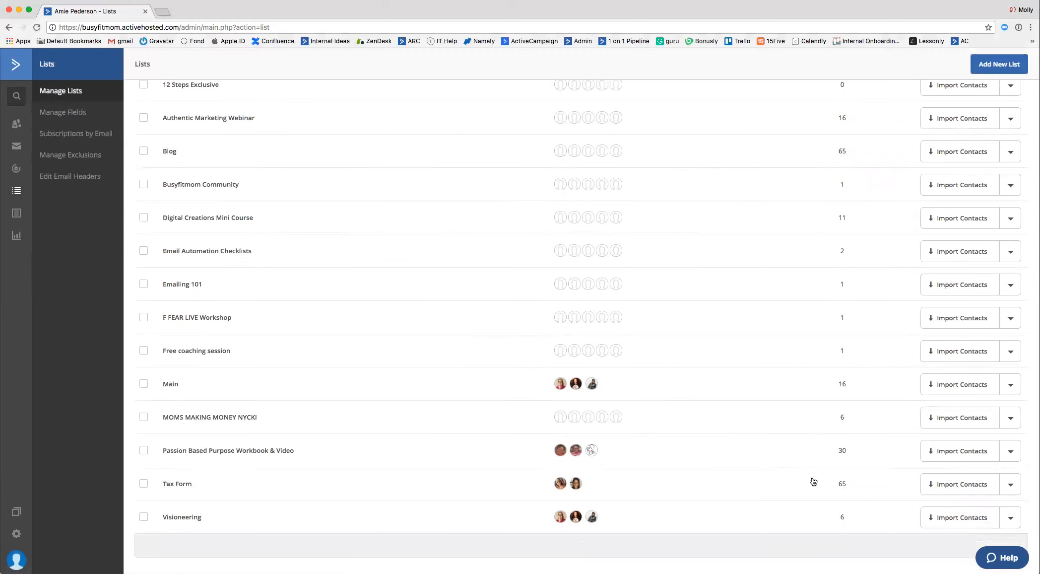
{"action": "scroll", "coordinate": [782, 476], "scroll_direction": "up", "scroll_amount": 3}
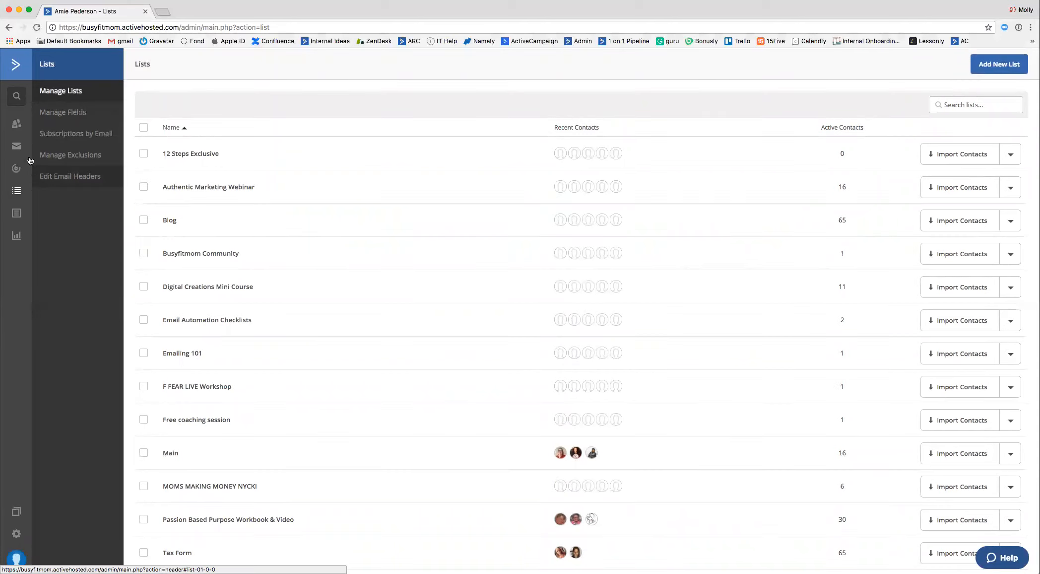
Open the tag management page in the contacts area and view the existing tags.
{"action": "left_click", "coordinate": [19, 132]}
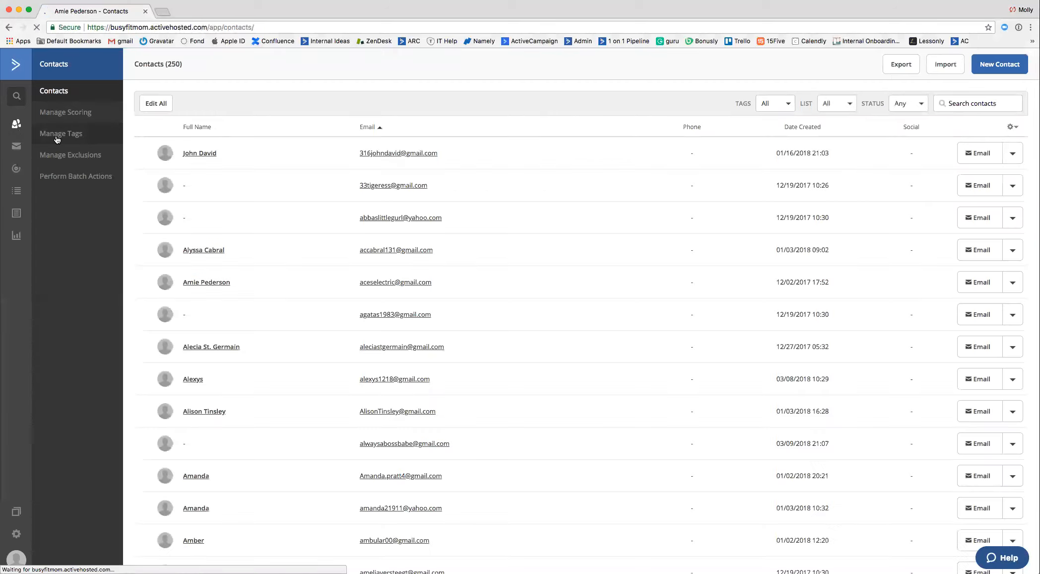
{"action": "left_click", "coordinate": [57, 138]}
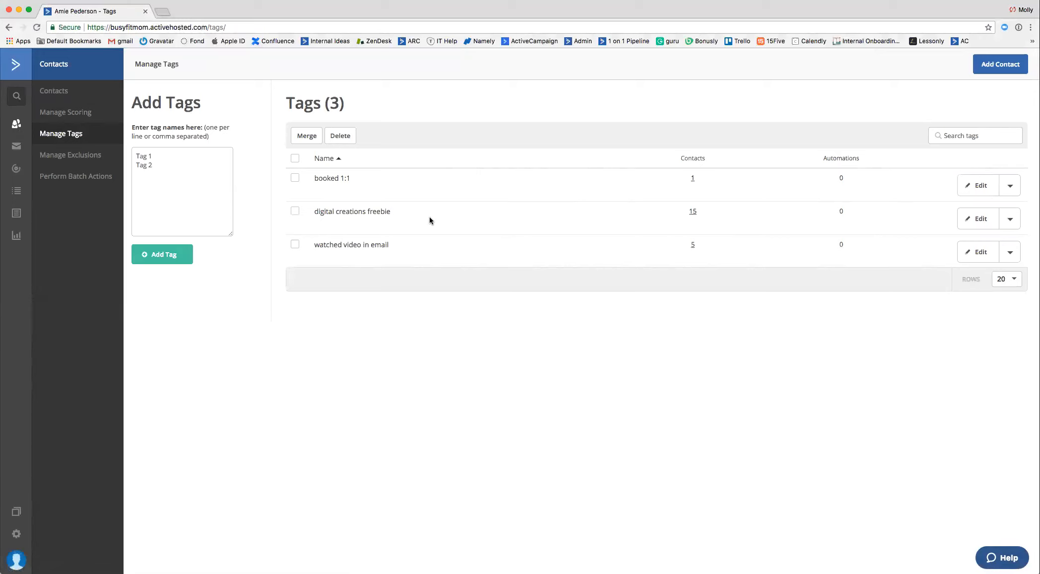
{"action": "left_click", "coordinate": [199, 177]}
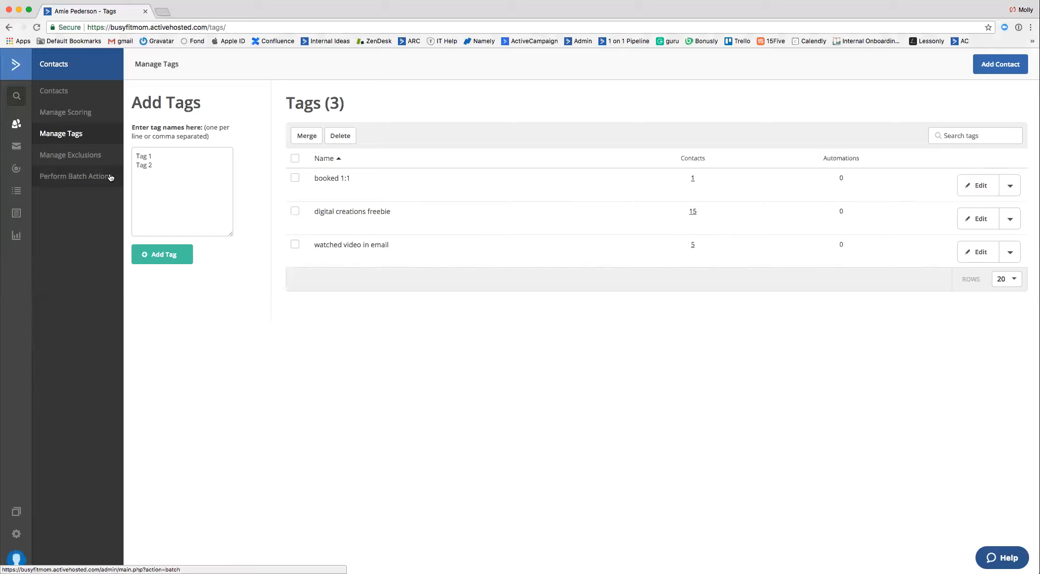
Open the campaigns overview and look through the draft and sent campaigns.
{"action": "left_click", "coordinate": [19, 150]}
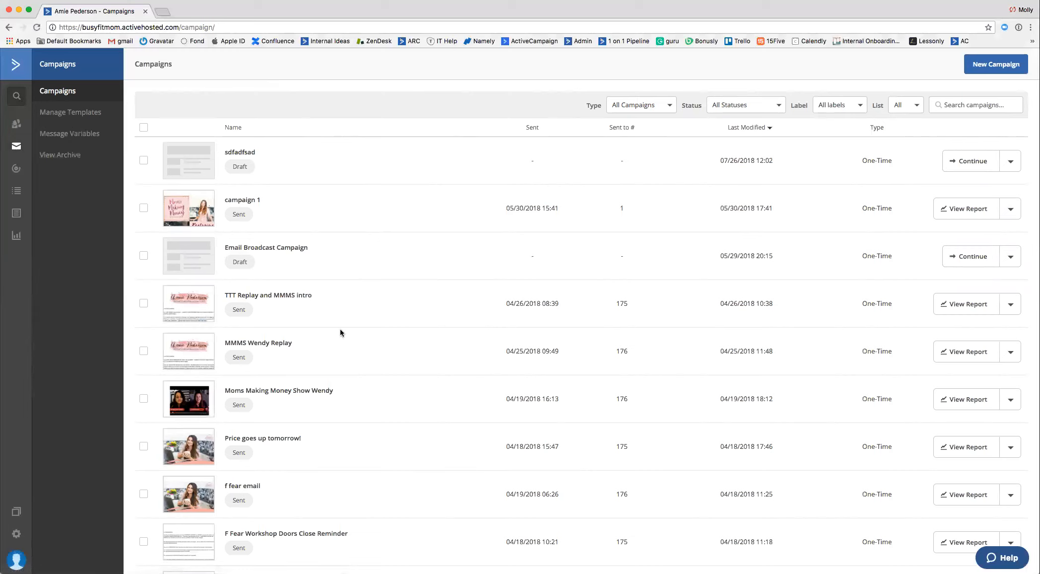
{"action": "scroll", "coordinate": [343, 325], "scroll_direction": "down", "scroll_amount": 1}
{"action": "scroll", "coordinate": [343, 322], "scroll_direction": "down", "scroll_amount": 3}
{"action": "scroll", "coordinate": [342, 322], "scroll_direction": "up", "scroll_amount": 4}
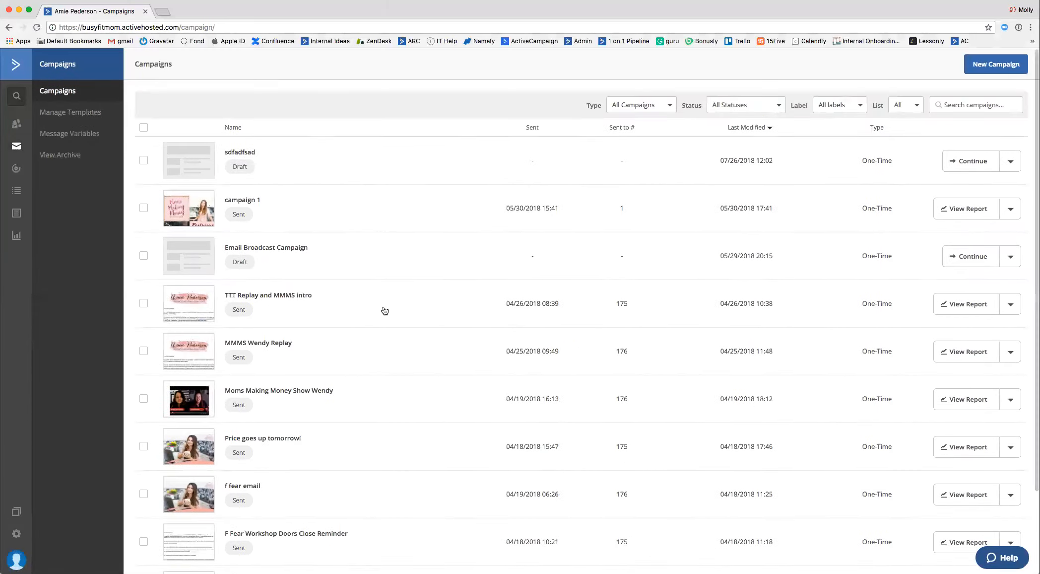
Create a new Standard campaign named "Product Release" and continue to its list selection.
{"action": "left_click", "coordinate": [987, 66]}
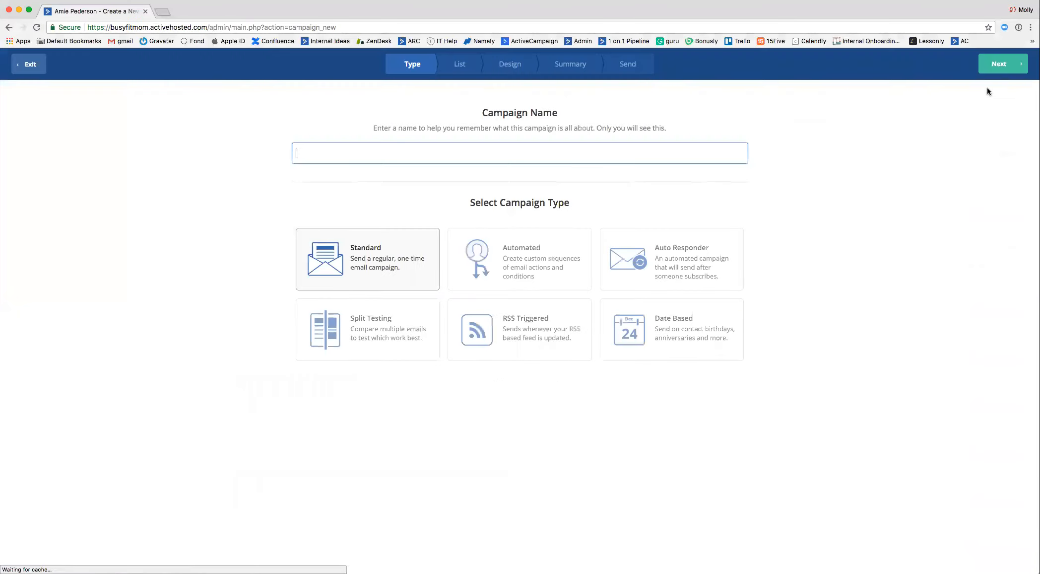
{"action": "type", "text": "Product"}
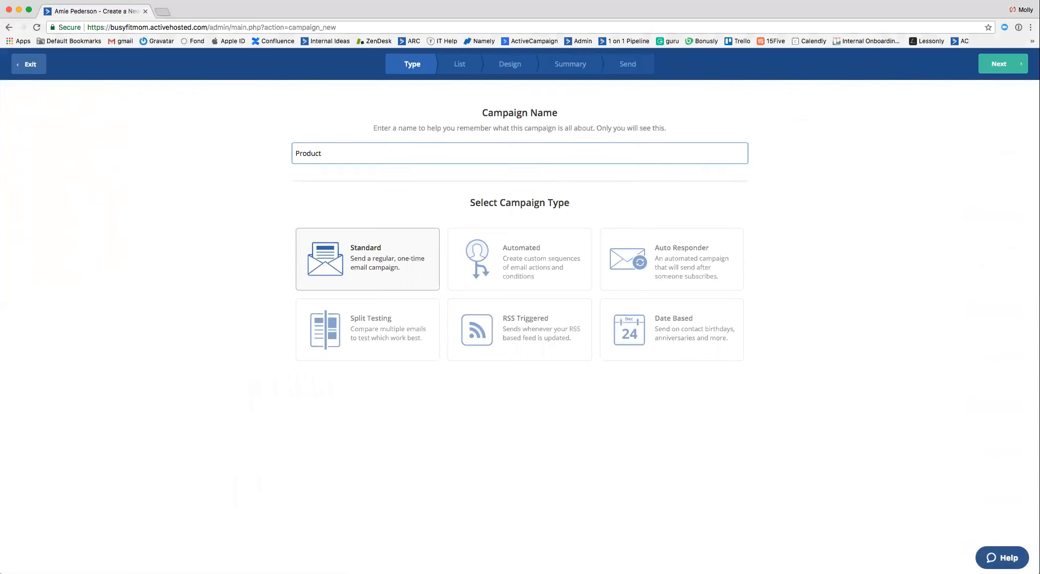
{"action": "type", "text": " Release"}
{"action": "left_click", "coordinate": [988, 69]}
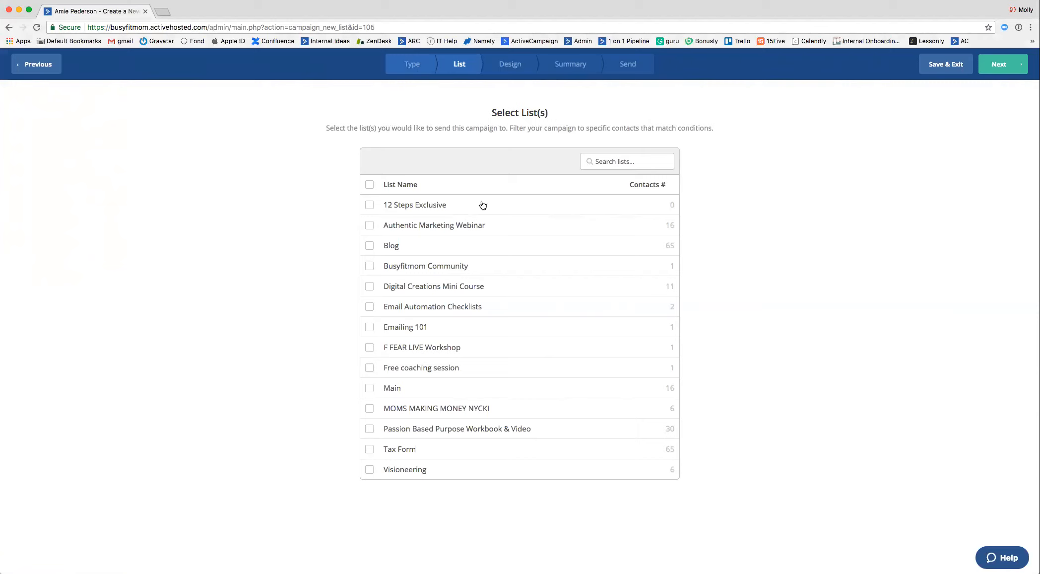
Select the Blog list as the campaign's recipients and build the email from scratch with the blank Newsletter template.
{"action": "left_click", "coordinate": [370, 246]}
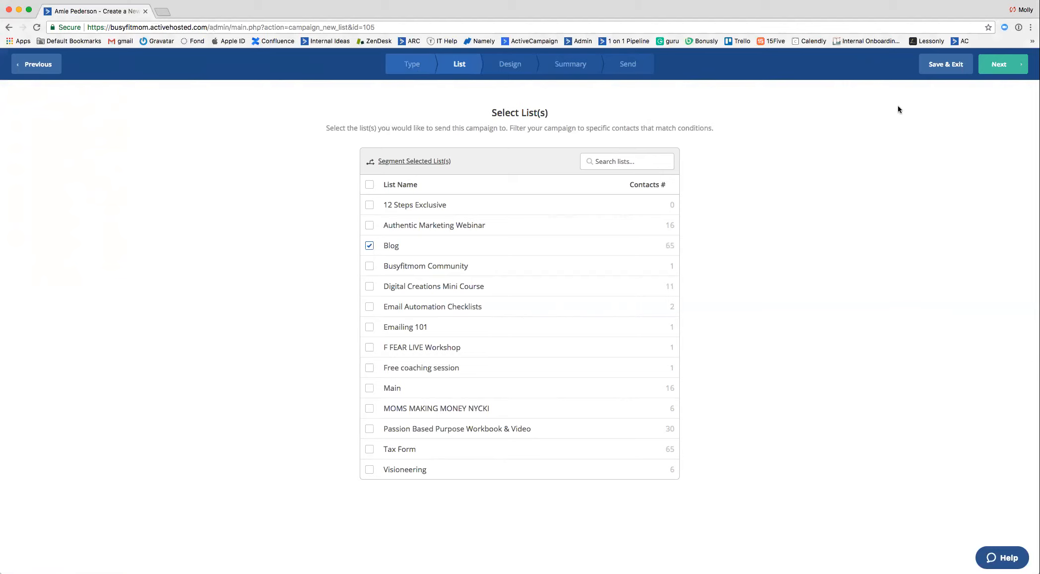
{"action": "left_click", "coordinate": [999, 64]}
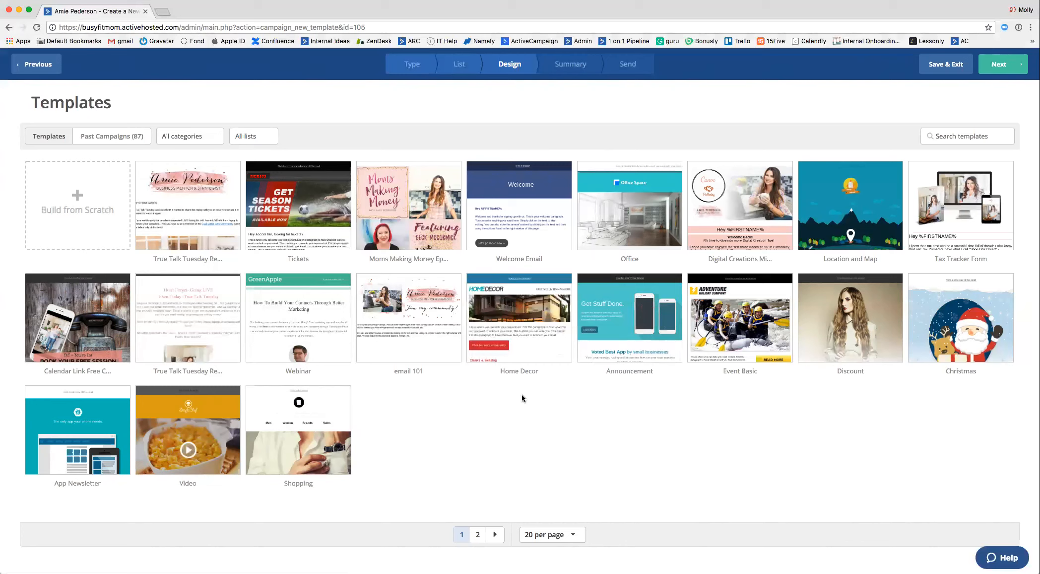
{"action": "left_click", "coordinate": [73, 241]}
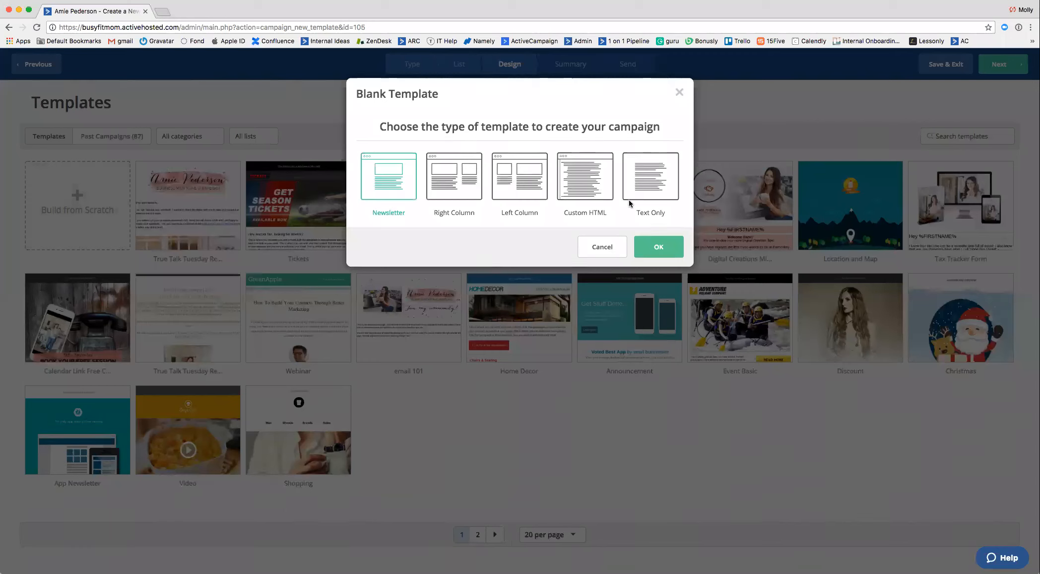
{"action": "left_click", "coordinate": [660, 250]}
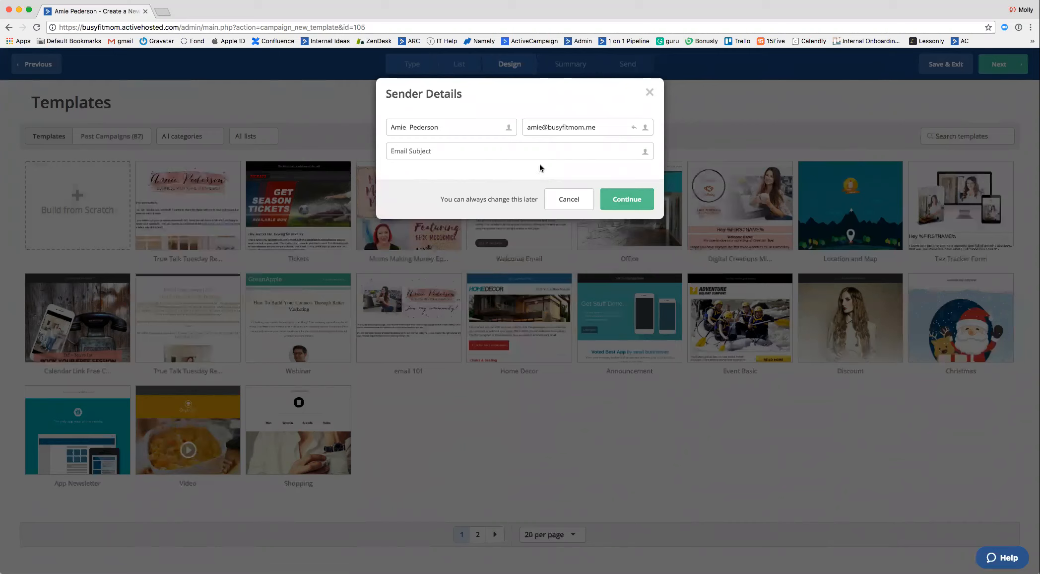
Set the email subject to "Product Release" in the sender details and continue to the email designer.
{"action": "left_click", "coordinate": [443, 153]}
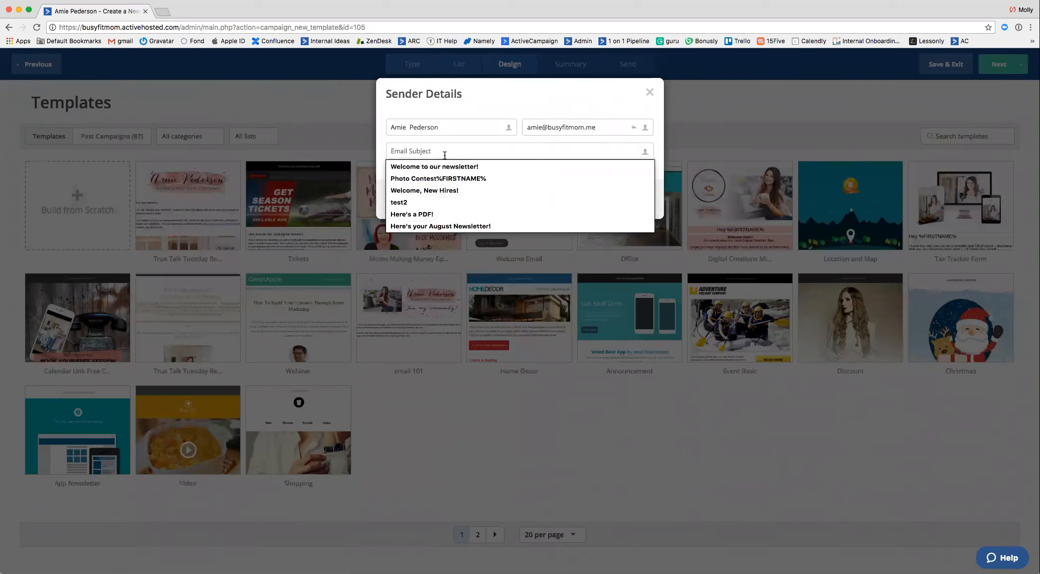
{"action": "type", "text": "Produ"}
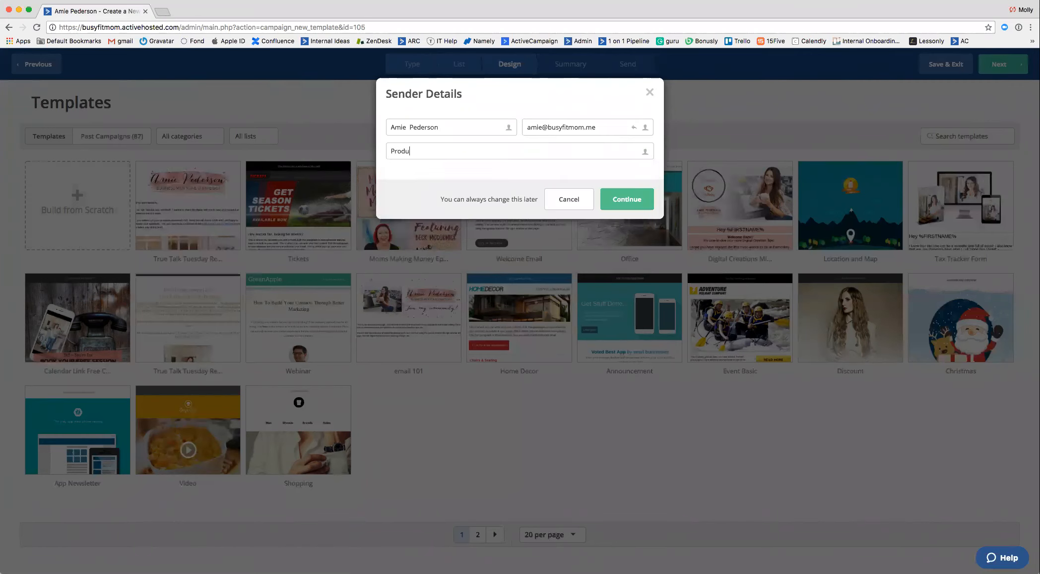
{"action": "type", "text": "ct Release"}
{"action": "left_click", "coordinate": [627, 203]}
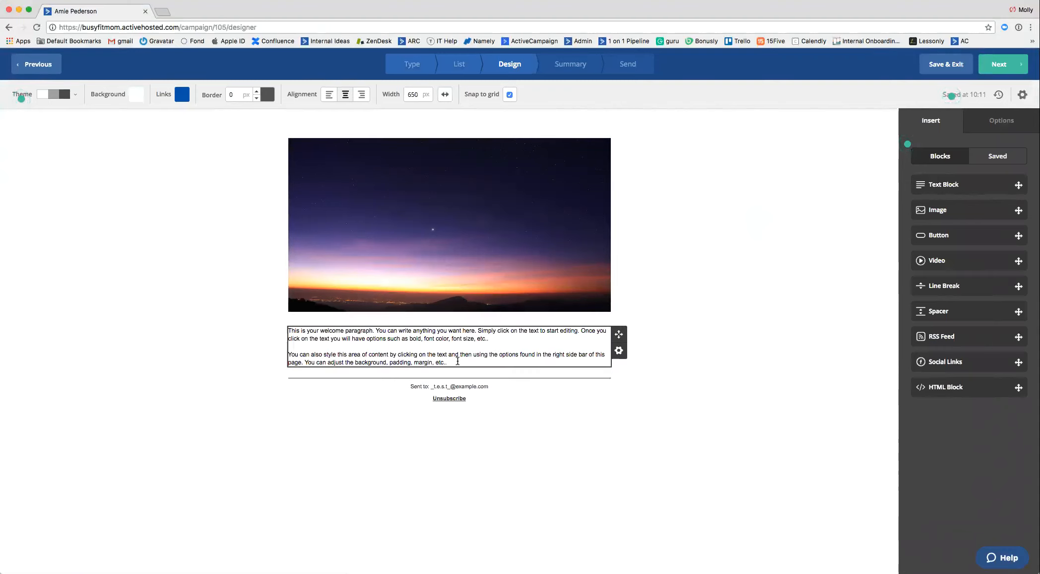
Replace the placeholder welcome paragraph with the greeting "Hi", the contact's First Name personalization and a comma.
{"action": "left_click_drag", "start_coordinate": [458, 361], "coordinate": [308, 320]}
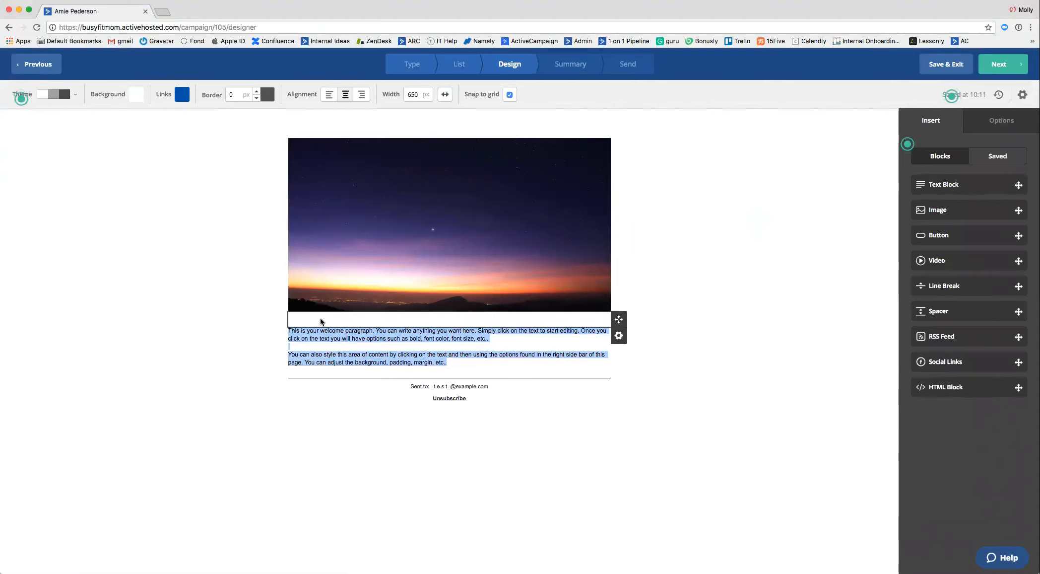
{"action": "key", "text": "BackSpace"}
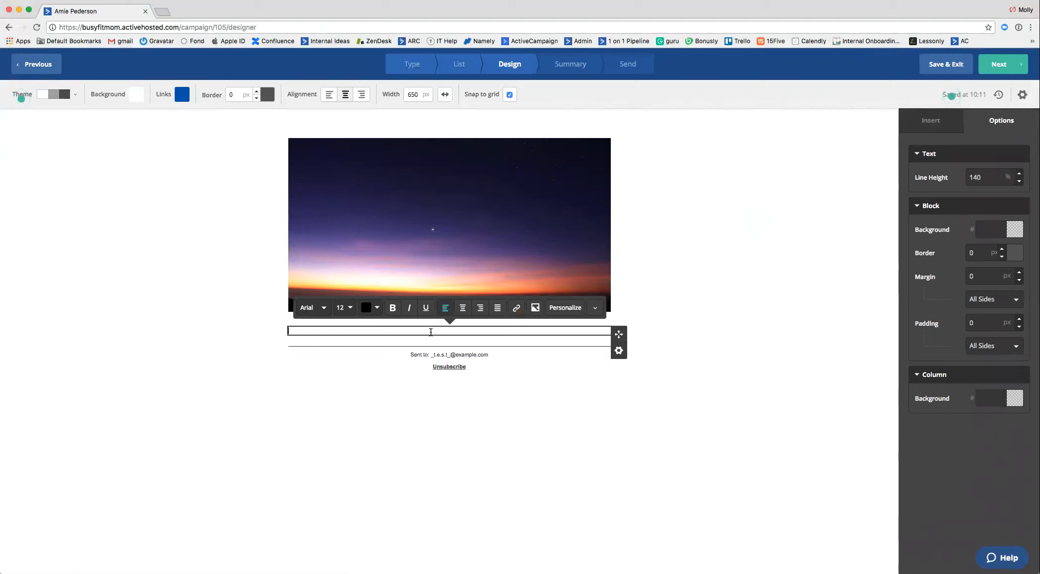
{"action": "left_click", "coordinate": [322, 312]}
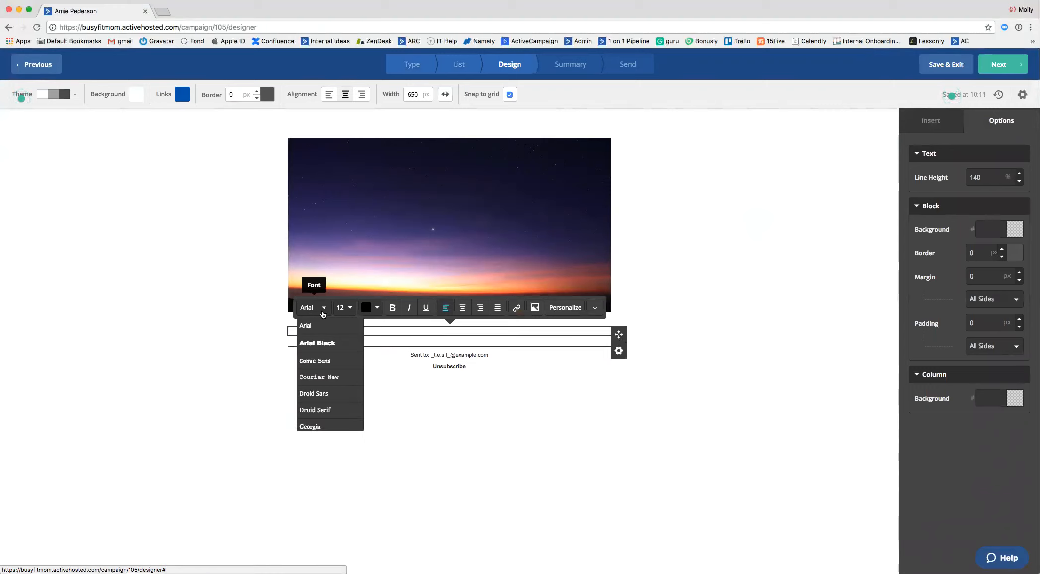
{"action": "left_click", "coordinate": [549, 332]}
{"action": "type", "text": "Hi"}
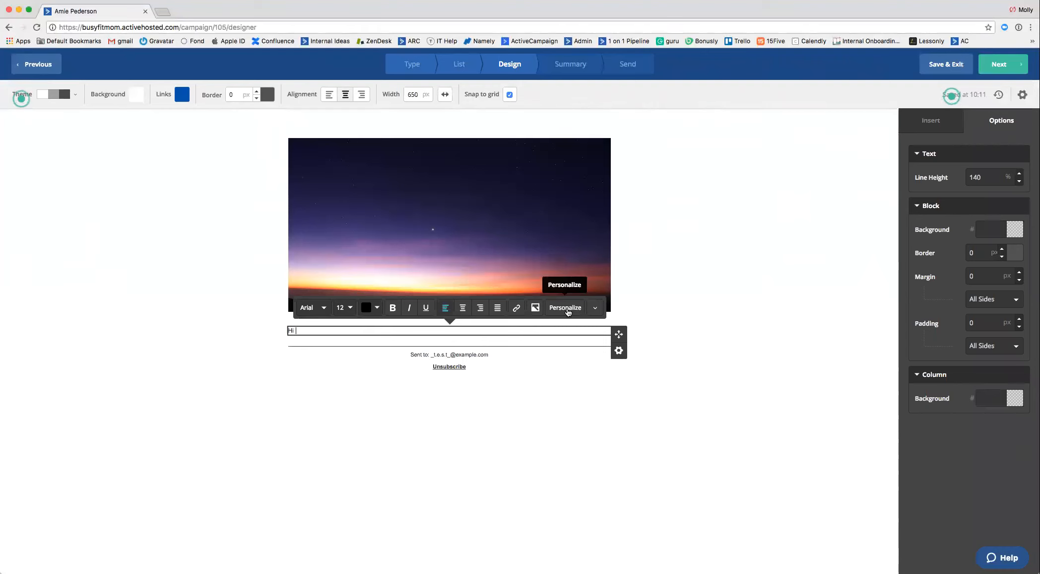
{"action": "left_click", "coordinate": [567, 308]}
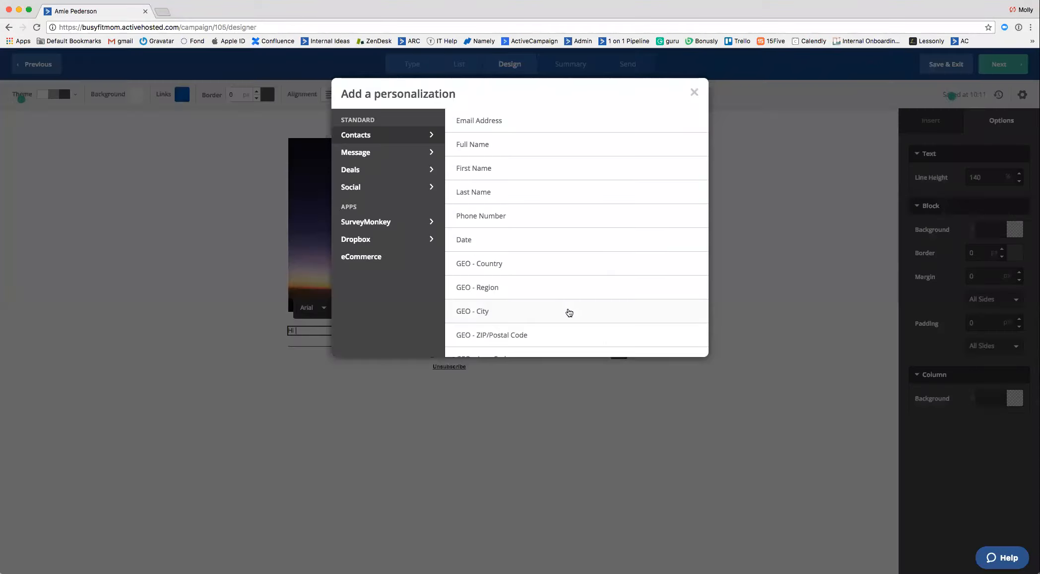
{"action": "left_click", "coordinate": [478, 170]}
{"action": "type", "text": ","}
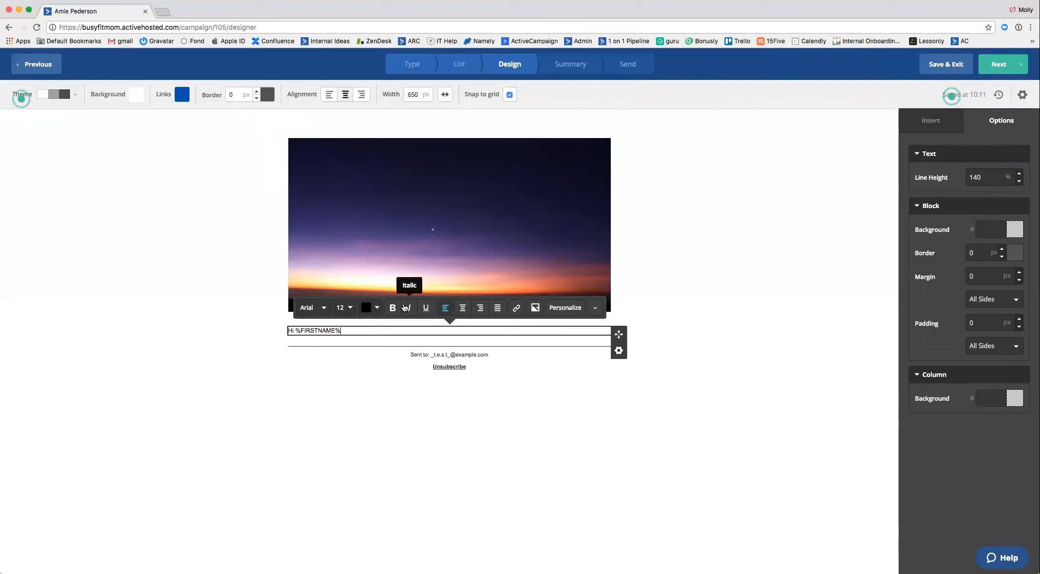
Add the line "Thank you for being with me!" one blank line below the greeting in the email text.
{"action": "key", "text": "Return"}
{"action": "key", "text": "Return"}
{"action": "type", "text": "Thank you for "}
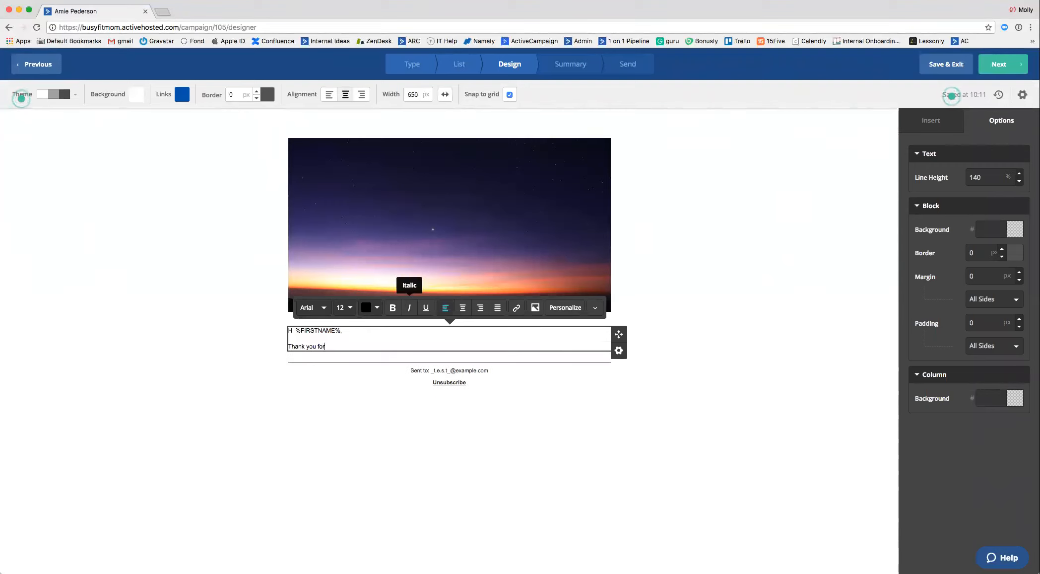
{"action": "type", "text": "being with me!"}
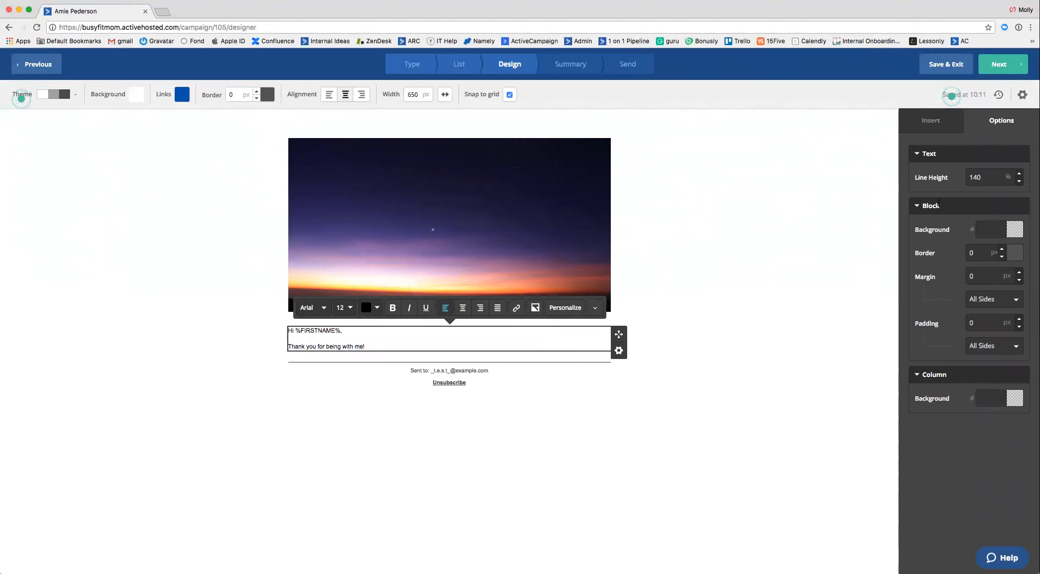
Insert a video block into the email beside the greeting text.
{"action": "left_click", "coordinate": [931, 125]}
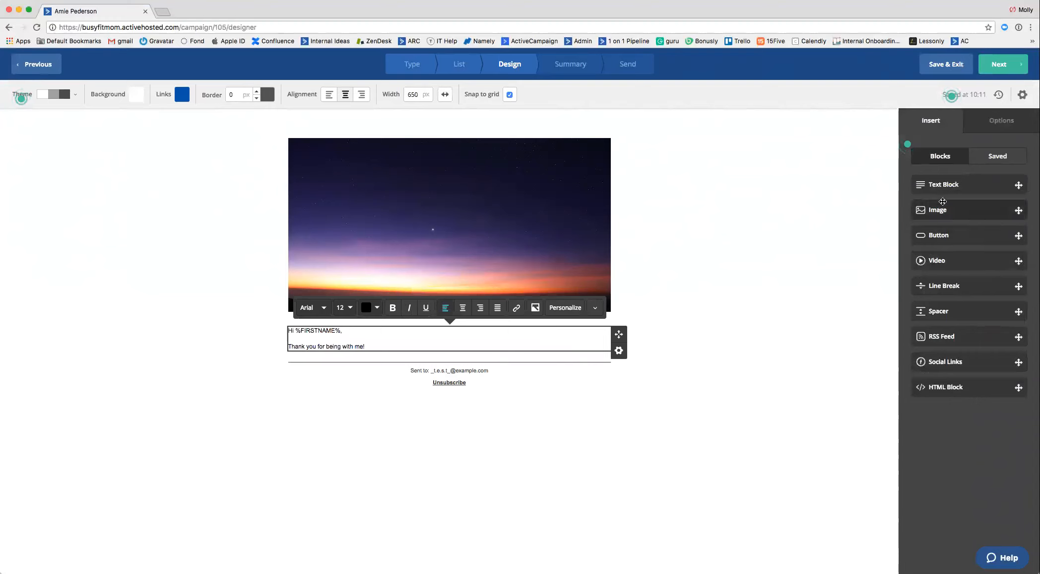
{"action": "left_click_drag", "start_coordinate": [948, 260], "coordinate": [392, 356]}
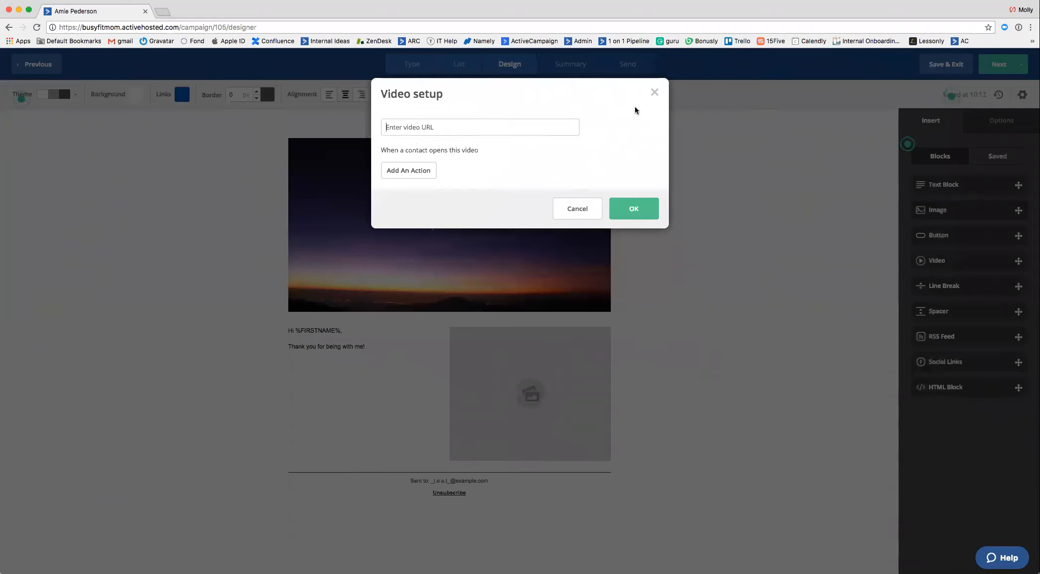
Try to set up a video action that adds the tag "watched video" when a contact opens the video.
{"action": "left_click", "coordinate": [422, 173]}
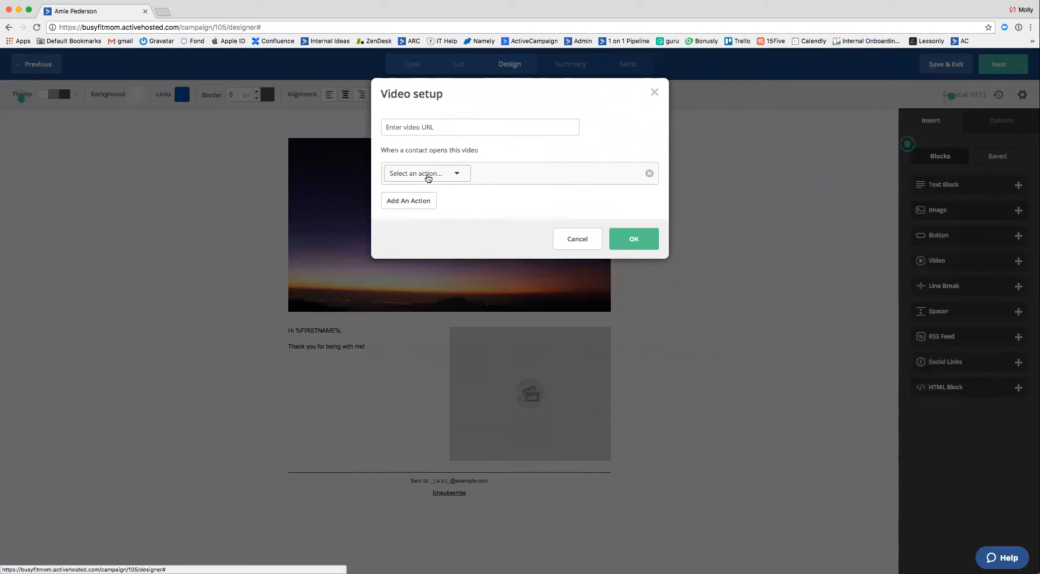
{"action": "left_click", "coordinate": [429, 179]}
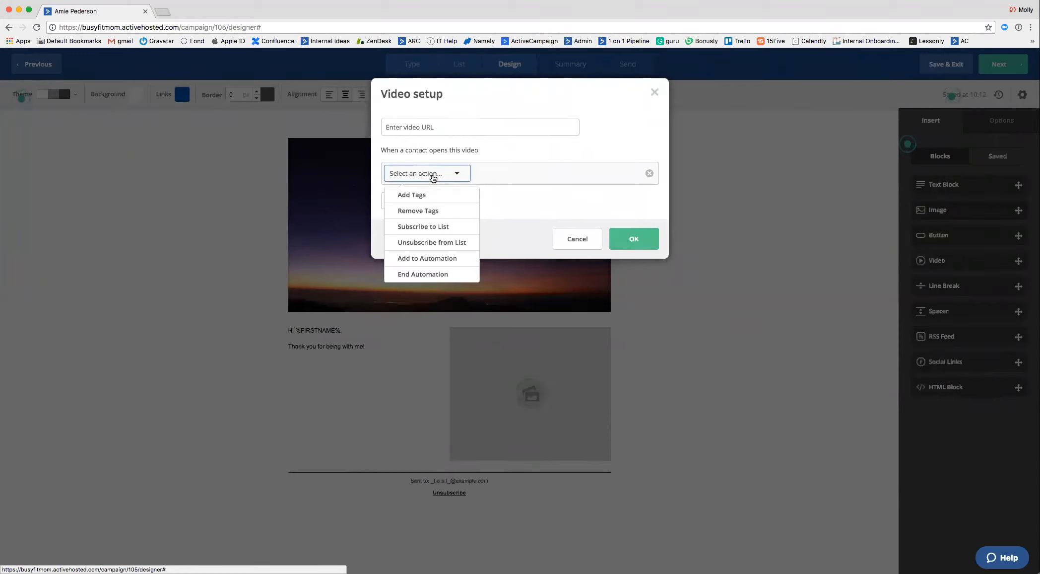
{"action": "left_click", "coordinate": [434, 194]}
{"action": "left_click", "coordinate": [499, 175]}
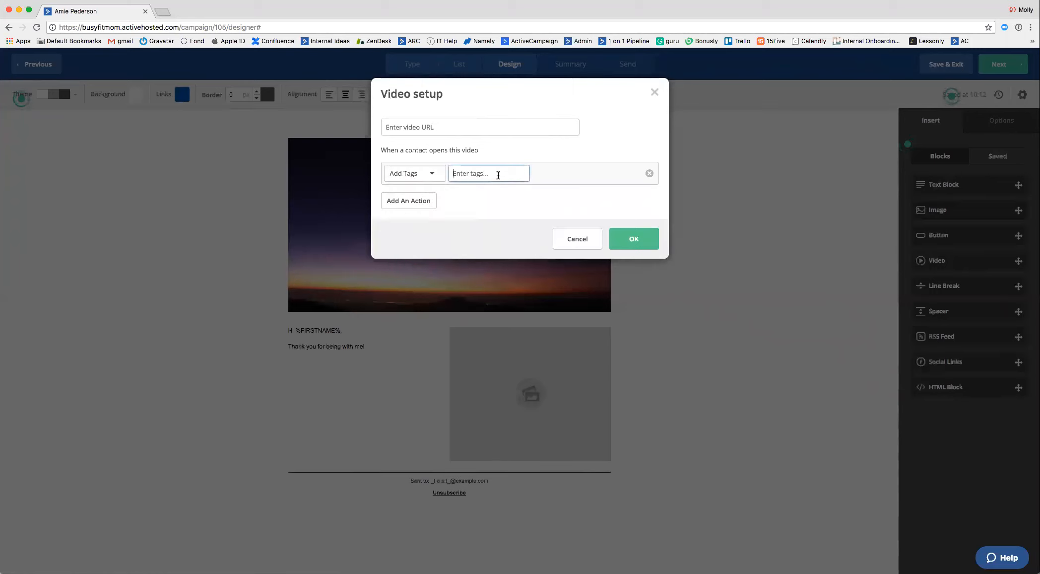
{"action": "type", "text": "watched video"}
{"action": "left_click", "coordinate": [646, 240]}
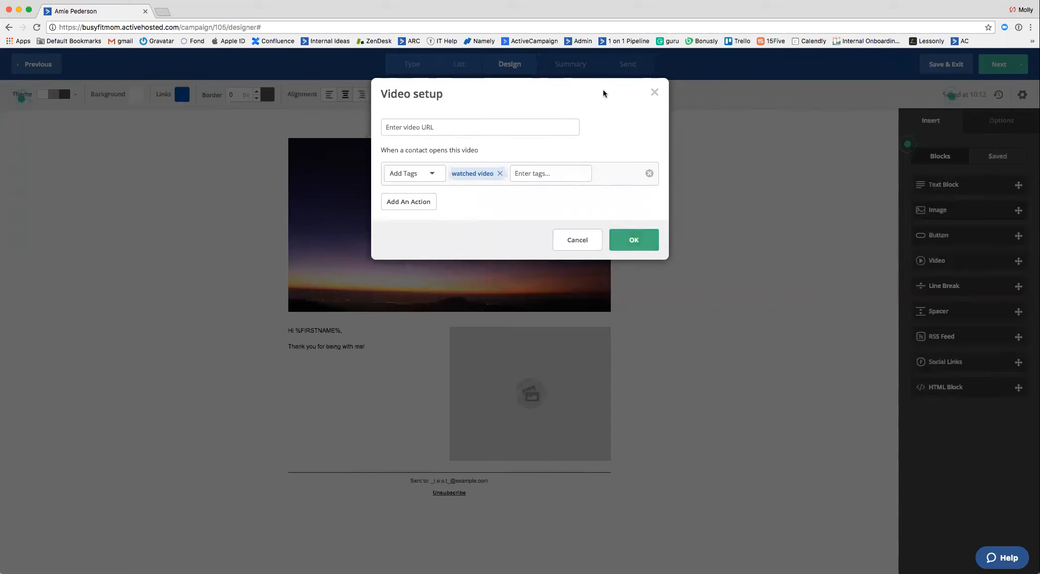
{"action": "left_click", "coordinate": [559, 174]}
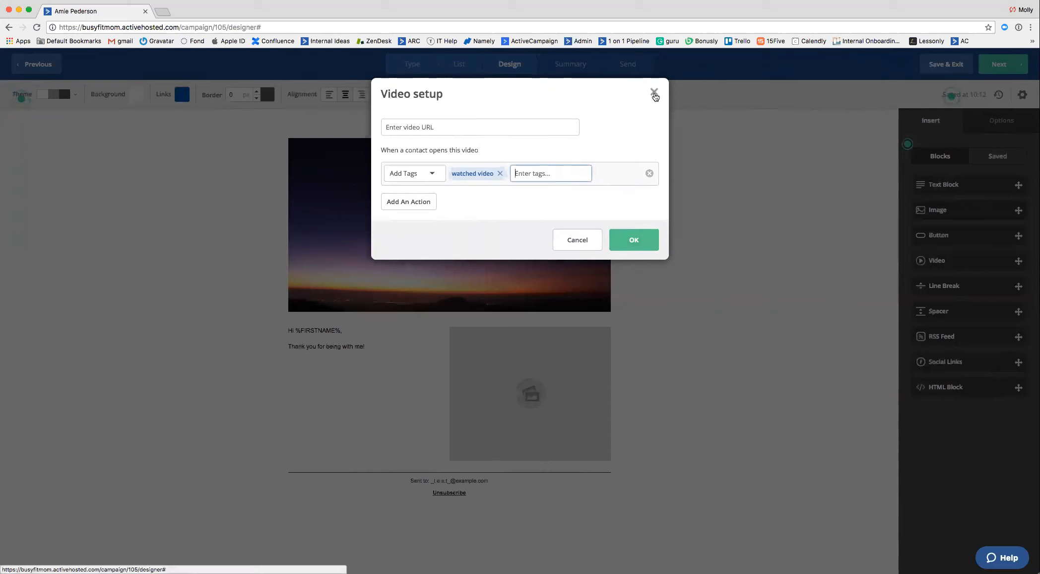
{"action": "left_click", "coordinate": [586, 242]}
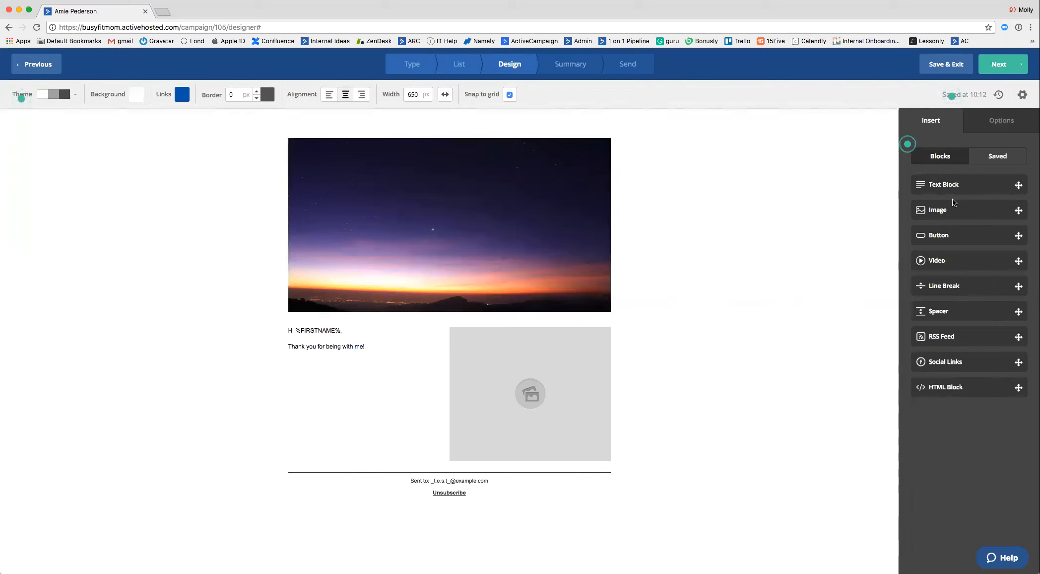
Insert an empty image block between the header photo and the greeting text, and look at the Image Manager.
{"action": "left_click_drag", "start_coordinate": [937, 207], "coordinate": [498, 314]}
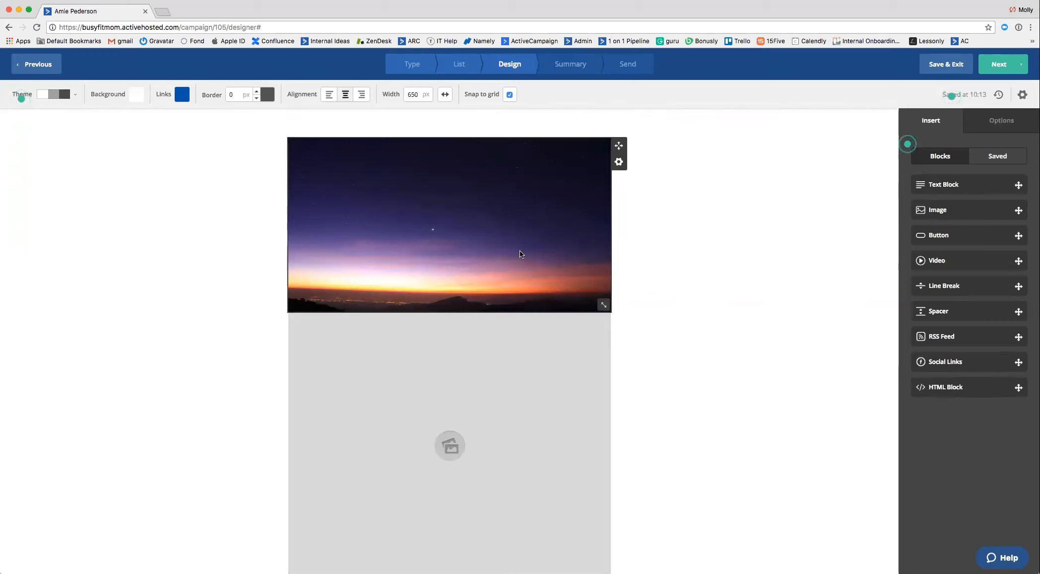
{"action": "scroll", "coordinate": [493, 432], "scroll_direction": "down", "scroll_amount": 4}
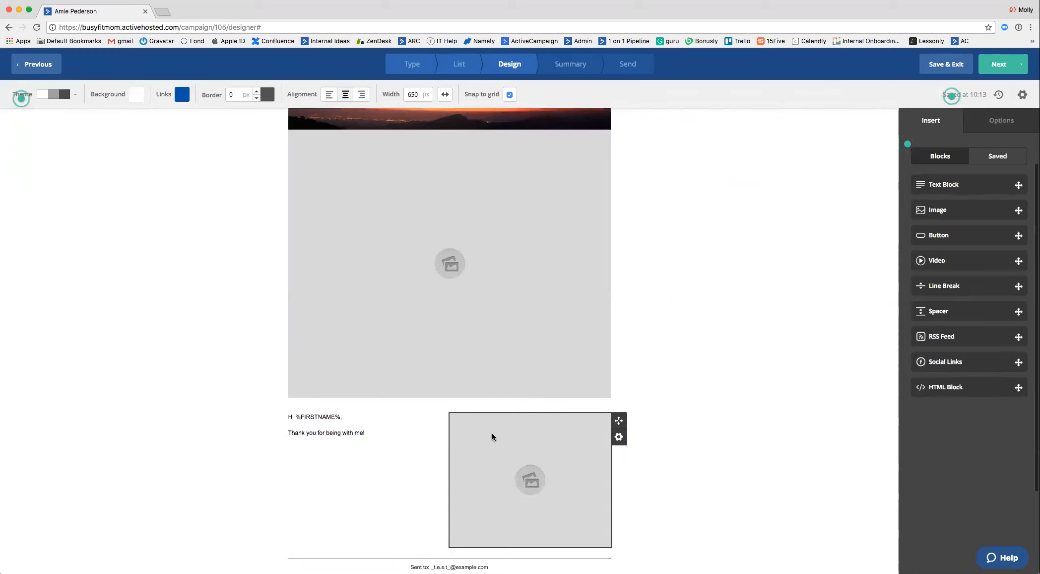
{"action": "scroll", "coordinate": [492, 433], "scroll_direction": "up", "scroll_amount": 4}
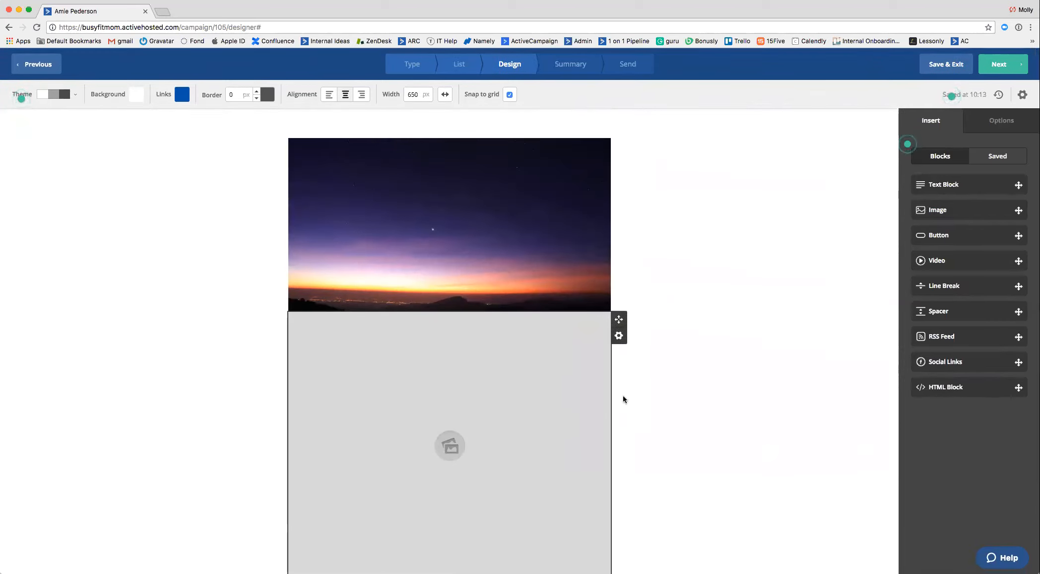
{"action": "left_click", "coordinate": [523, 385]}
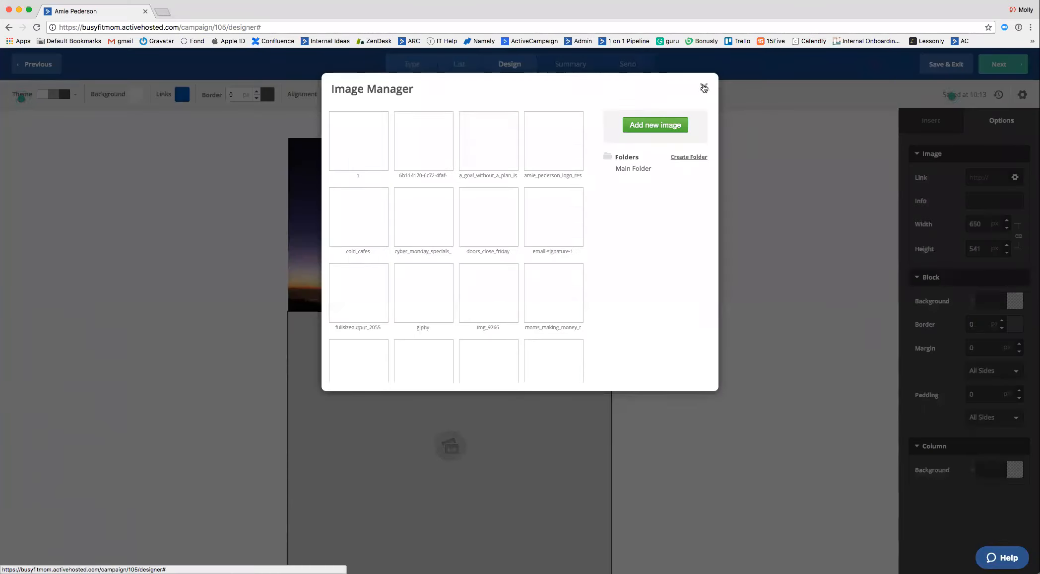
{"action": "left_click", "coordinate": [700, 88]}
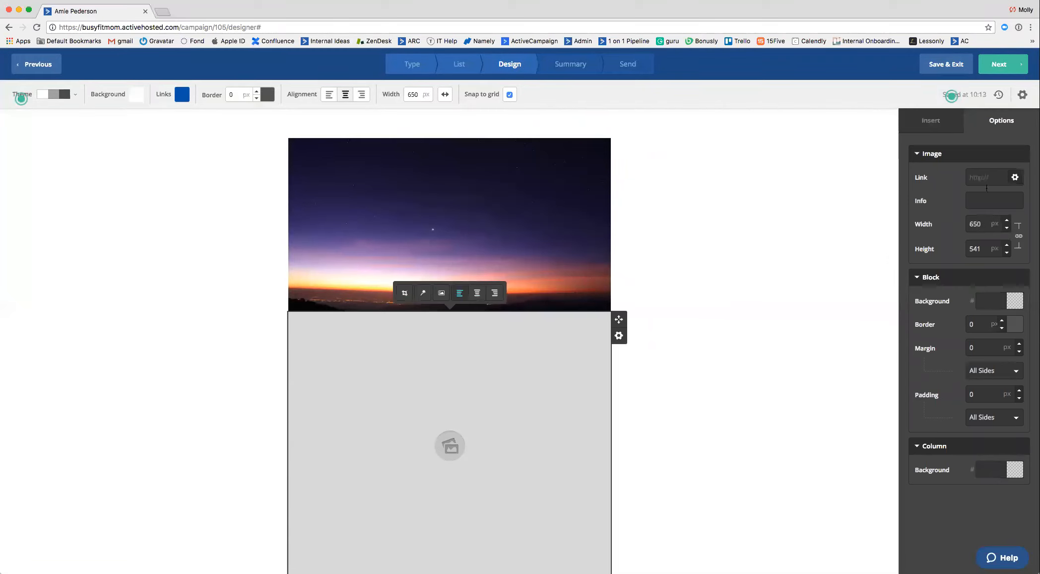
Review the campaign summary's recipients, tracking, delivery and test options, and save and exit the campaign.
{"action": "left_click", "coordinate": [1016, 71]}
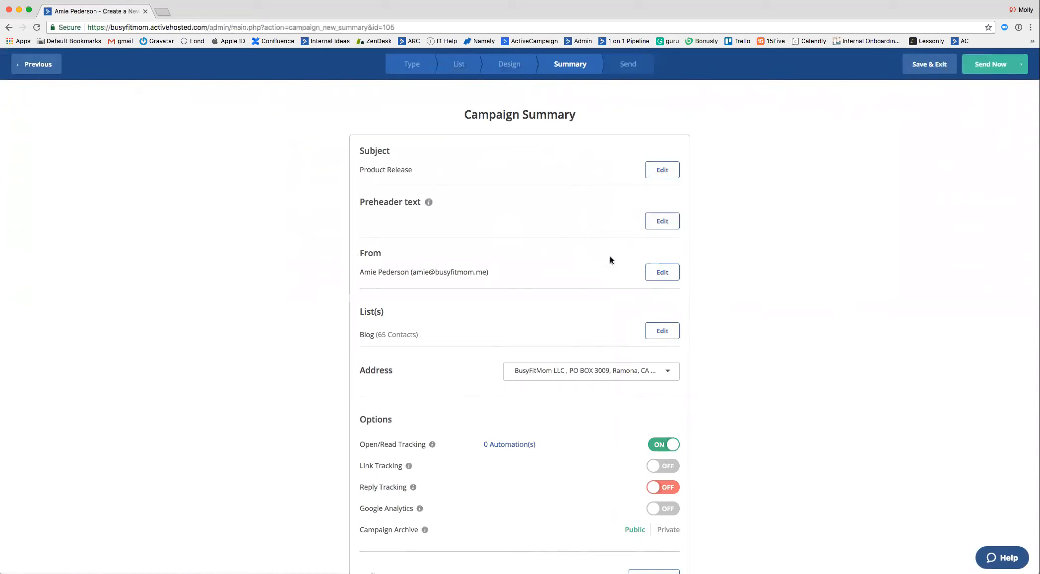
{"action": "scroll", "coordinate": [610, 258], "scroll_direction": "down", "scroll_amount": 2}
{"action": "scroll", "coordinate": [605, 282], "scroll_direction": "up", "scroll_amount": 1}
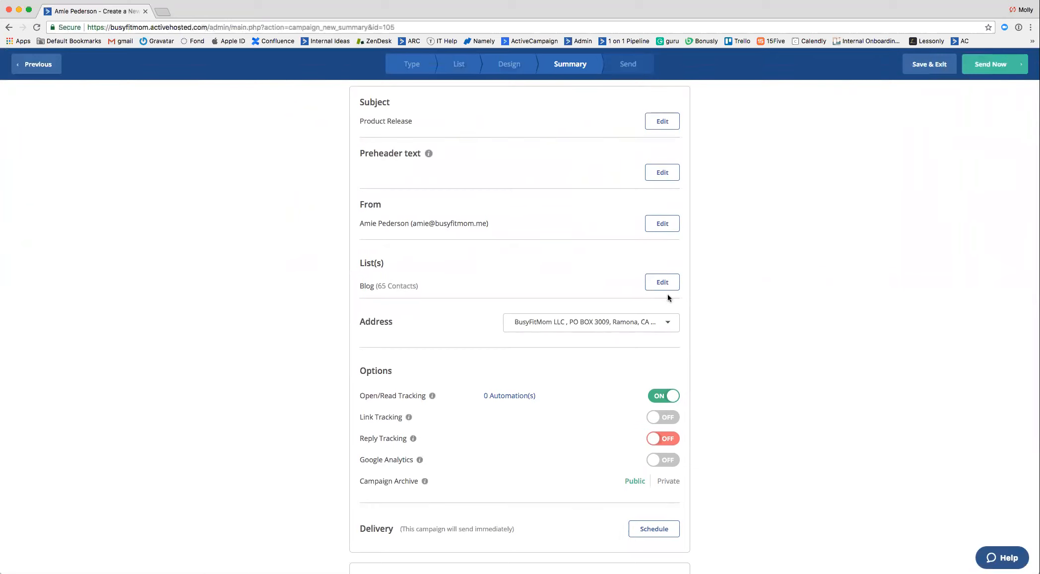
{"action": "scroll", "coordinate": [579, 288], "scroll_direction": "down", "scroll_amount": 2}
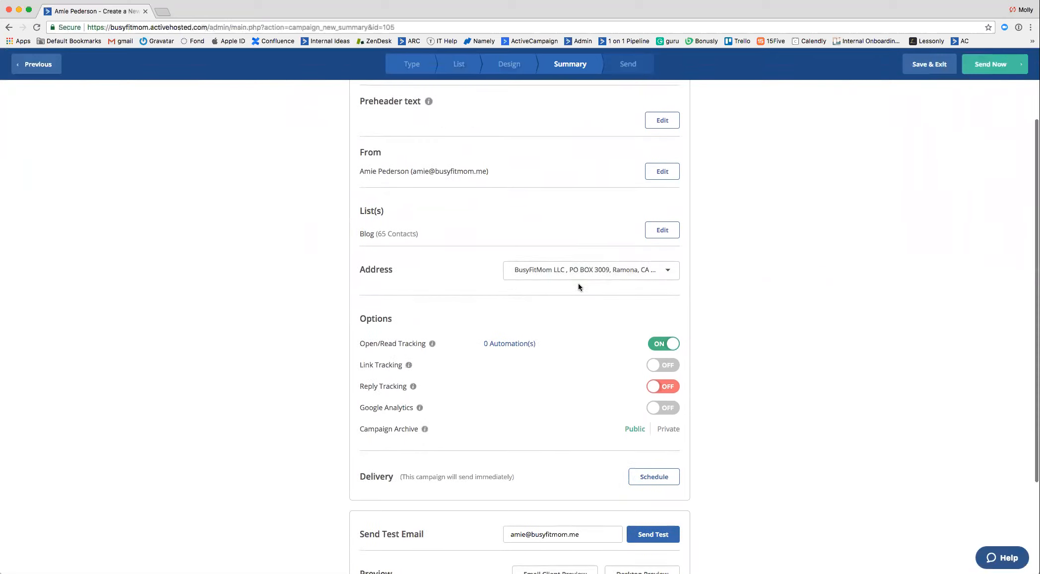
{"action": "scroll", "coordinate": [596, 285], "scroll_direction": "down", "scroll_amount": 2}
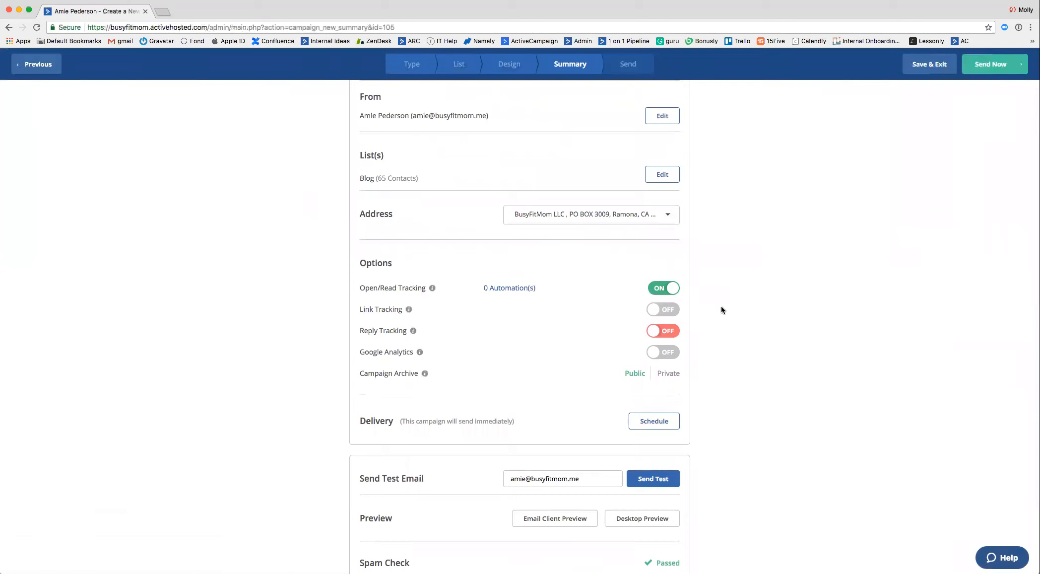
{"action": "scroll", "coordinate": [728, 359], "scroll_direction": "down", "scroll_amount": 1}
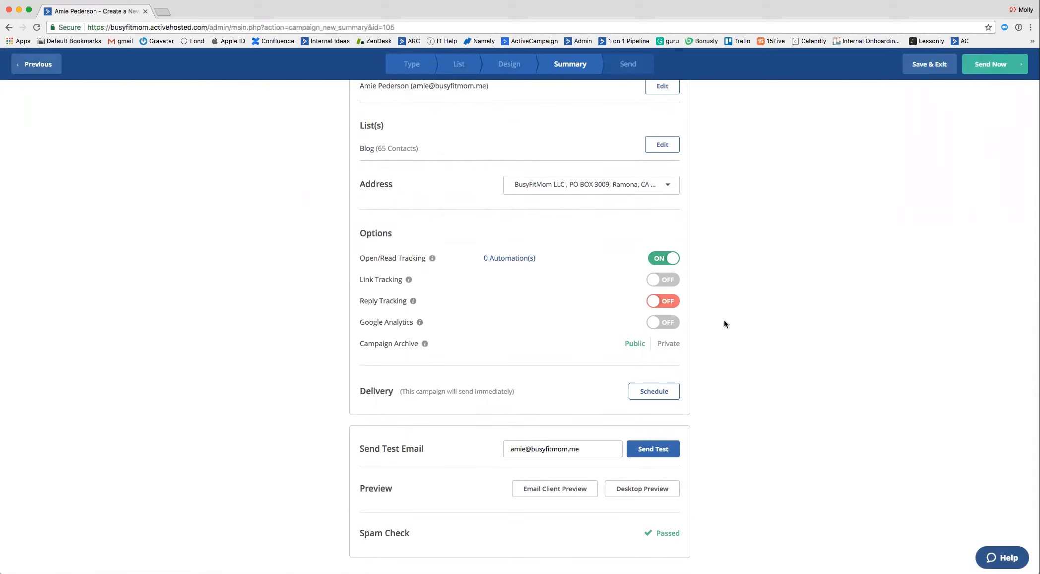
{"action": "scroll", "coordinate": [738, 361], "scroll_direction": "down", "scroll_amount": 2}
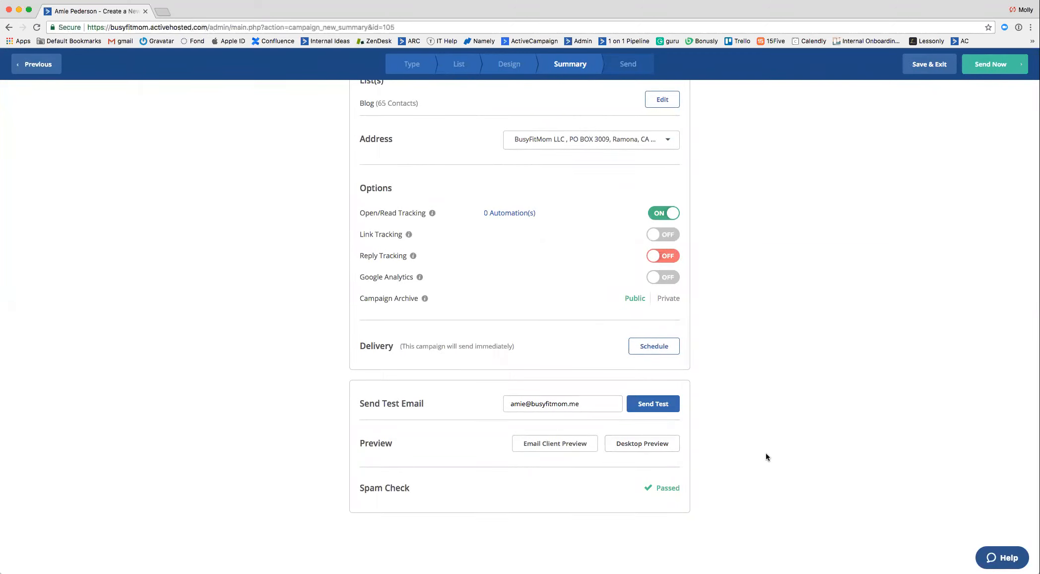
{"action": "scroll", "coordinate": [766, 456], "scroll_direction": "up", "scroll_amount": 5}
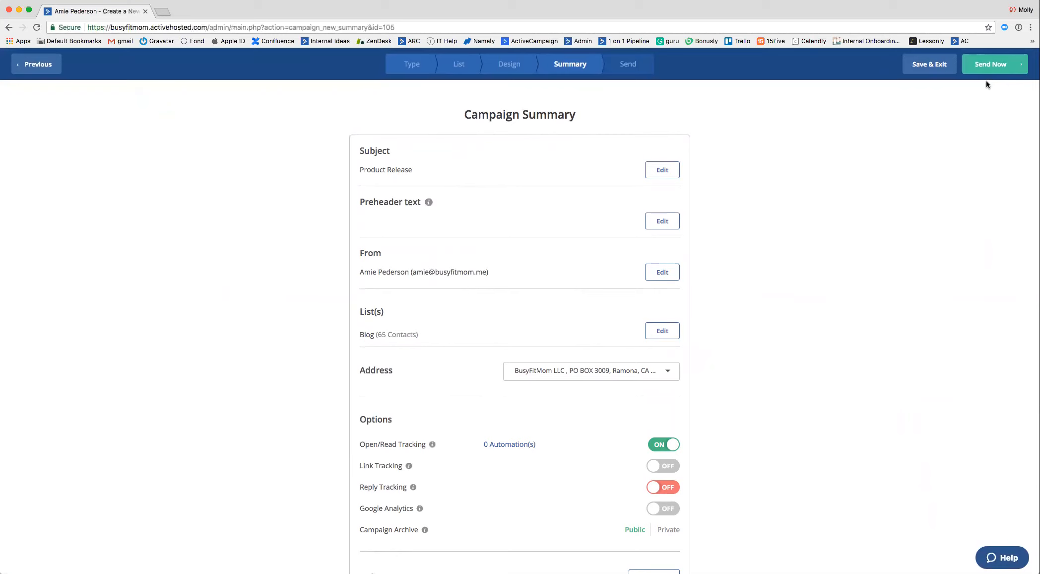
{"action": "left_click", "coordinate": [920, 71]}
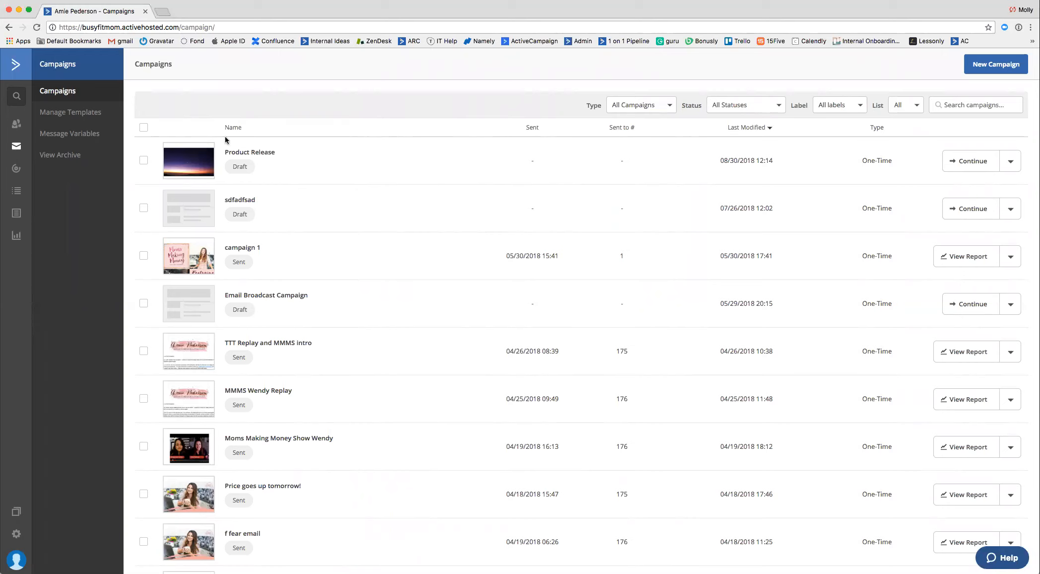
Start a new inline form named "Newsletter Opt In" in the Forms section.
{"action": "left_click", "coordinate": [17, 218]}
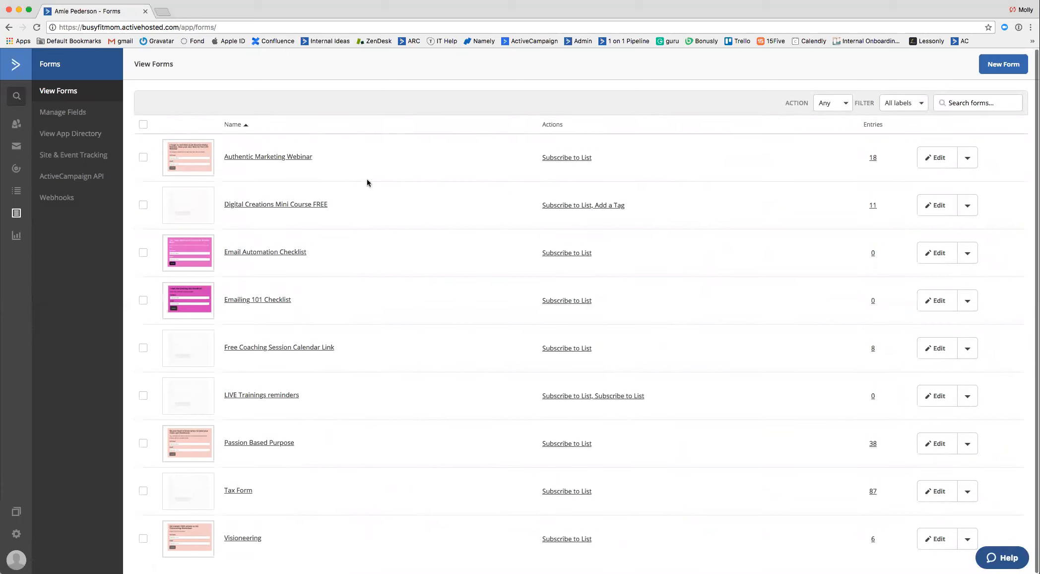
{"action": "left_click", "coordinate": [1001, 67]}
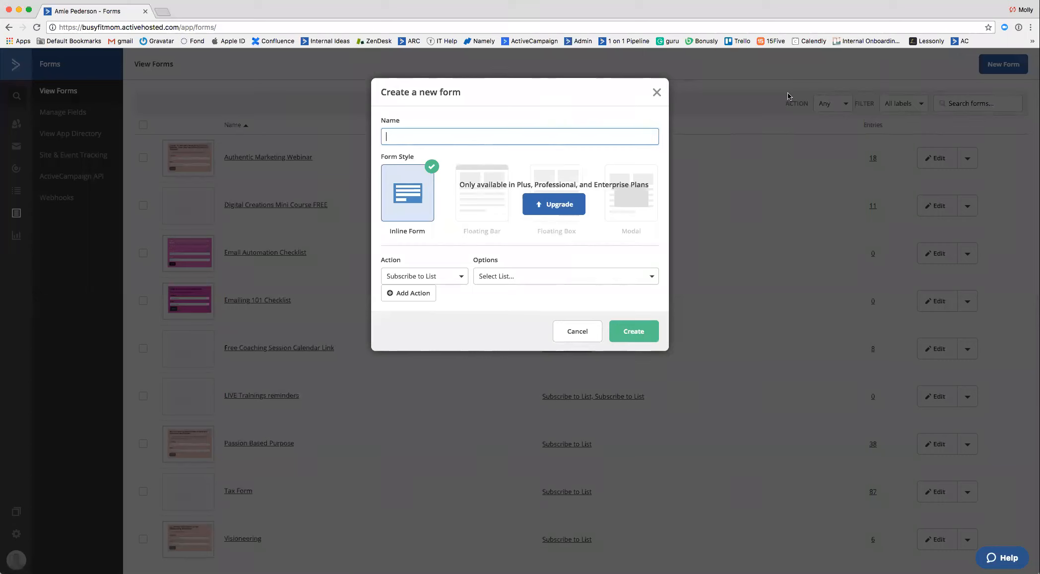
{"action": "type", "text": "Newsletter Opt In"}
Set the form's action to Subscribe to List with the Blog list, and create the form.
{"action": "left_click", "coordinate": [450, 278]}
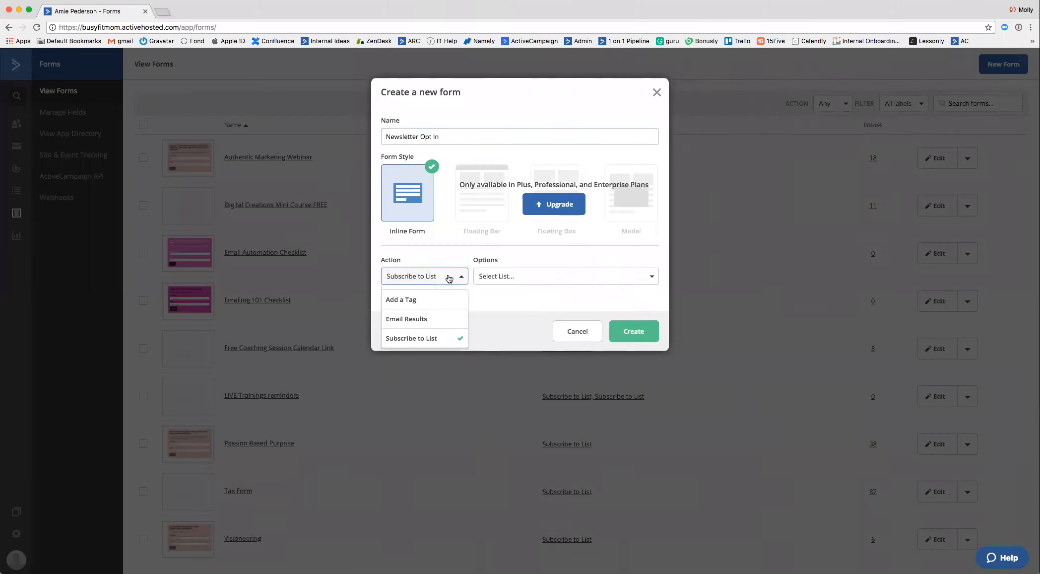
{"action": "left_click", "coordinate": [446, 338]}
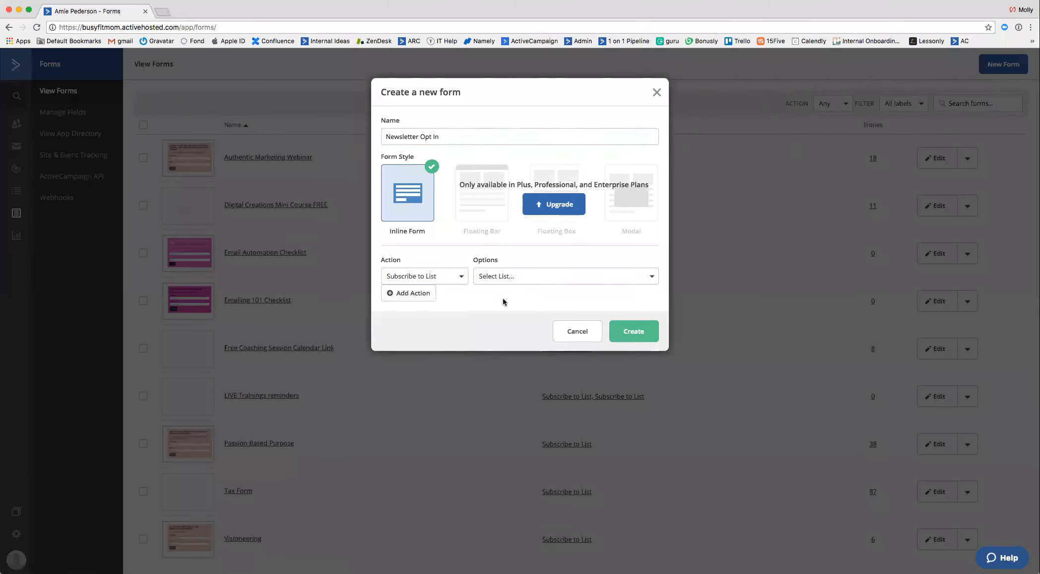
{"action": "left_click", "coordinate": [506, 280]}
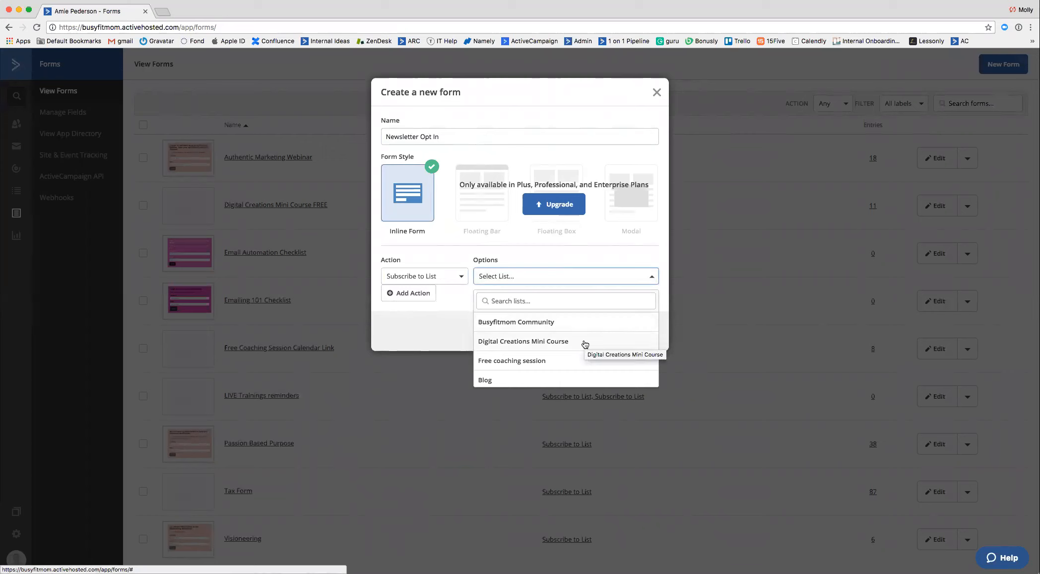
{"action": "left_click", "coordinate": [543, 378]}
{"action": "left_click", "coordinate": [631, 339]}
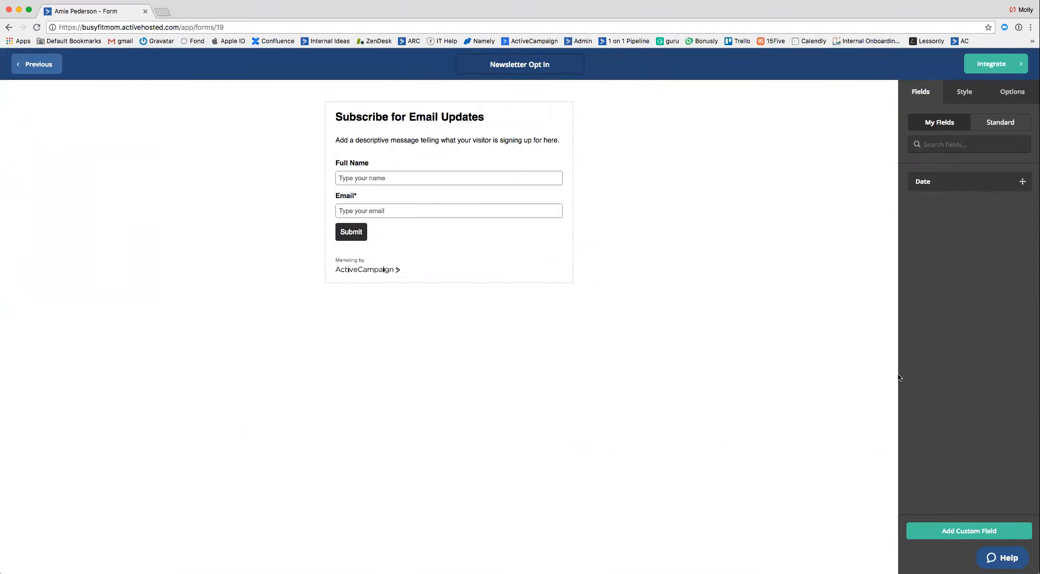
Start a custom check box field for the form, named "What are you most interested in?".
{"action": "left_click", "coordinate": [948, 528]}
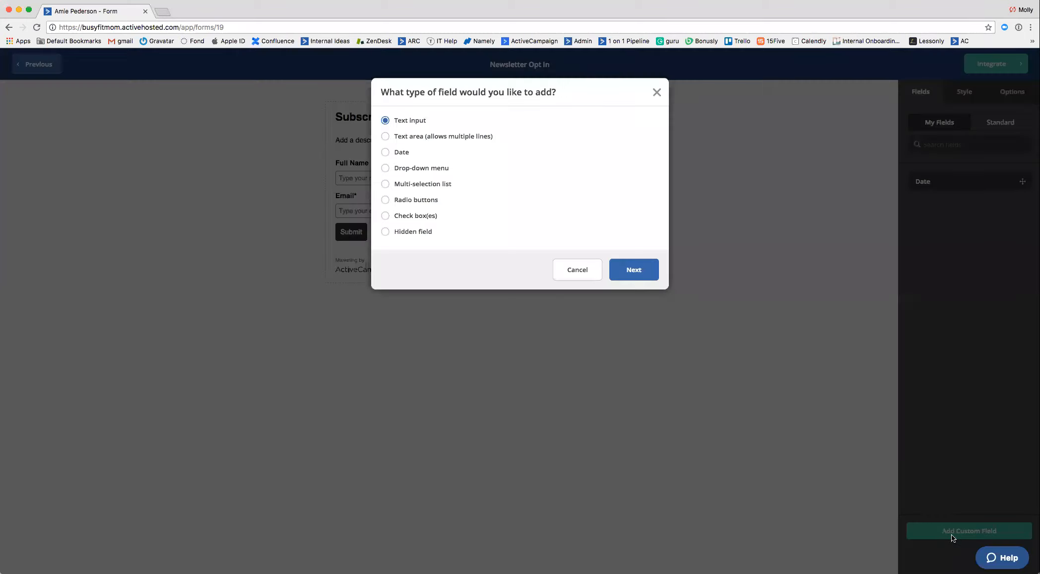
{"action": "left_click", "coordinate": [385, 218]}
{"action": "left_click", "coordinate": [621, 268]}
{"action": "left_click", "coordinate": [478, 139]}
{"action": "type", "text": "What are"}
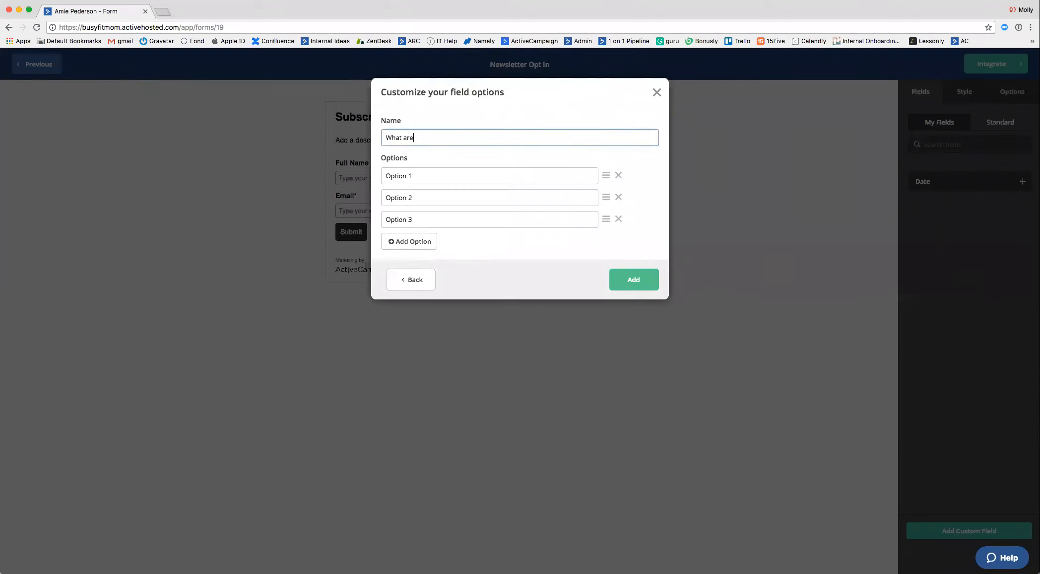
{"action": "type", "text": " you most interested in?"}
Name the check box field's three options "Coaching", "Products" and "Health".
{"action": "key", "text": "Tab"}
{"action": "type", "text": "Co"}
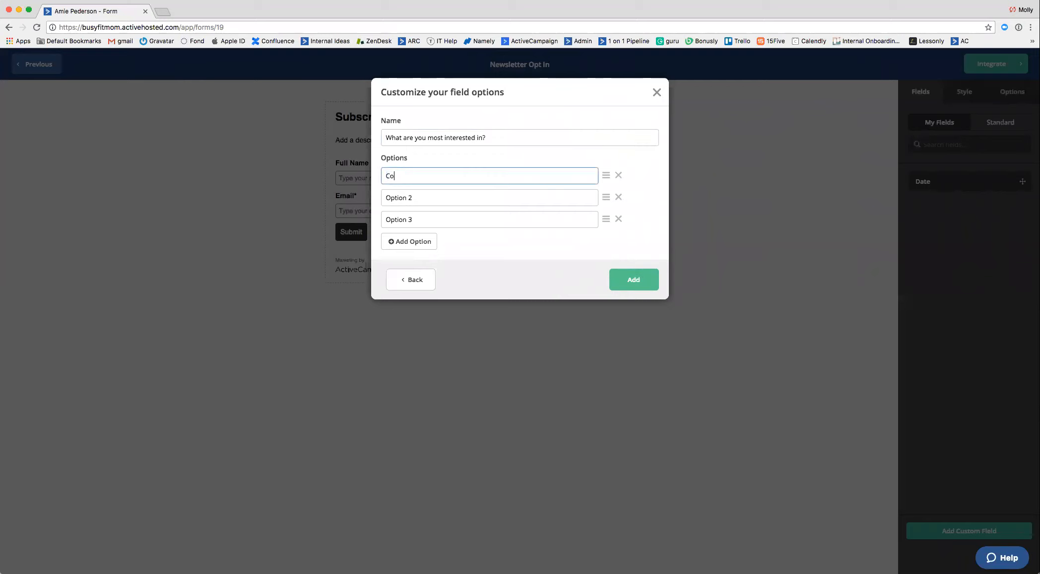
{"action": "type", "text": "aching"}
{"action": "key", "text": "Tab"}
{"action": "type", "text": "Produc"}
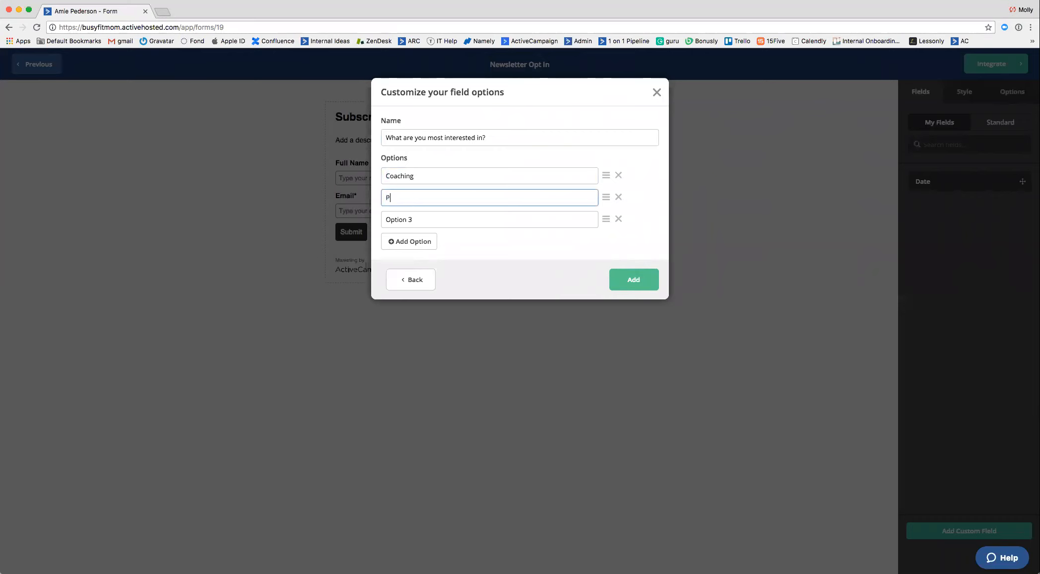
{"action": "key", "text": "BackSpace"}
{"action": "key", "text": "BackSpace"}
{"action": "type", "text": "ucts"}
{"action": "key", "text": "Tab"}
{"action": "type", "text": "Healtj"}
{"action": "key", "text": "BackSpace"}
{"action": "type", "text": "h"}
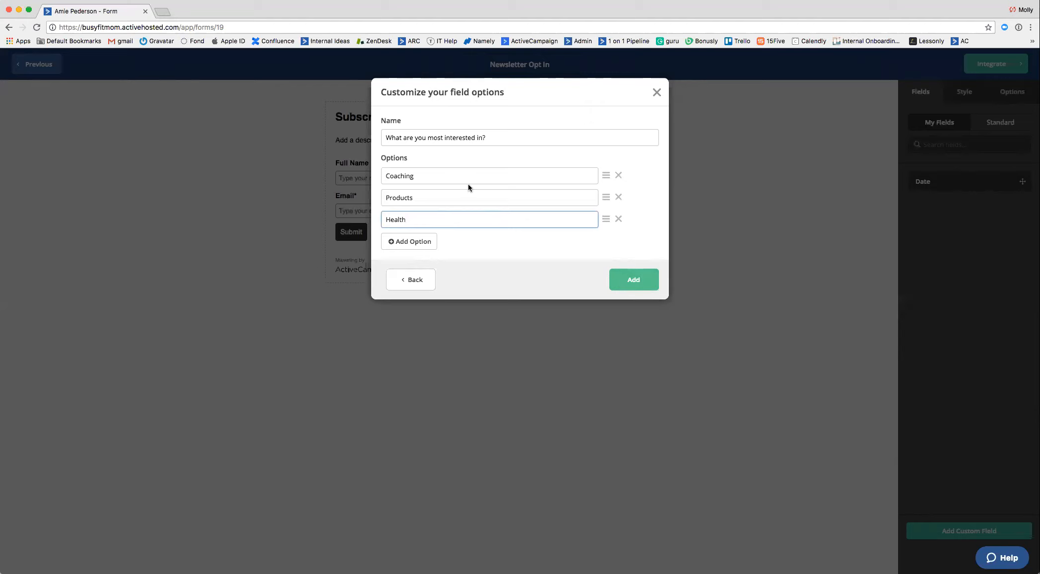
Add the finished check box field and place it on the form between the Email field and the Submit button.
{"action": "left_click", "coordinate": [638, 286]}
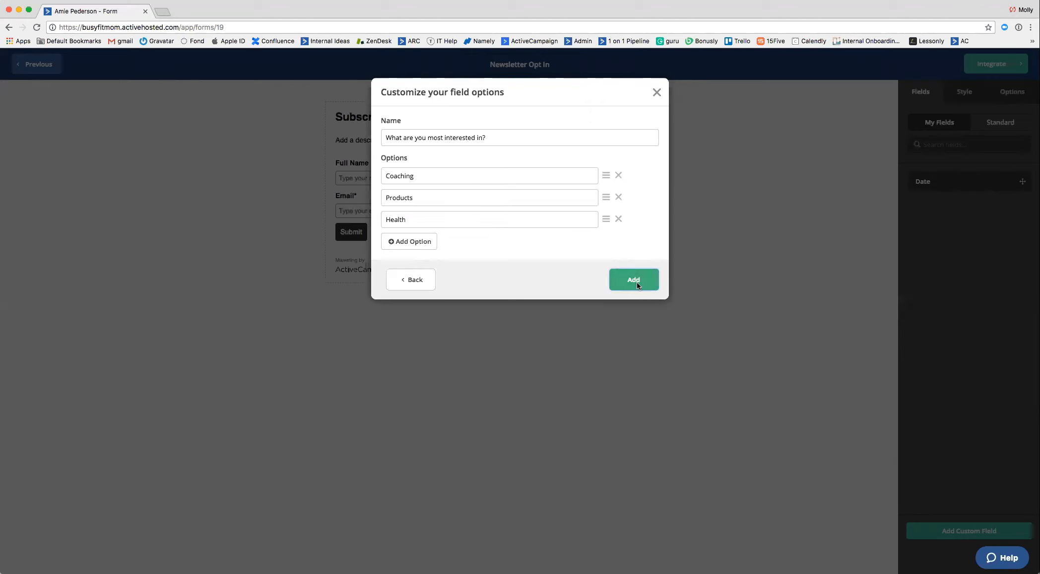
{"action": "left_click_drag", "start_coordinate": [957, 217], "coordinate": [571, 248]}
{"action": "mouse_move", "coordinate": [972, 210]}
{"action": "left_mouse_down"}
{"action": "mouse_move", "coordinate": [896, 232]}
{"action": "mouse_move", "coordinate": [453, 219]}
{"action": "left_mouse_up"}
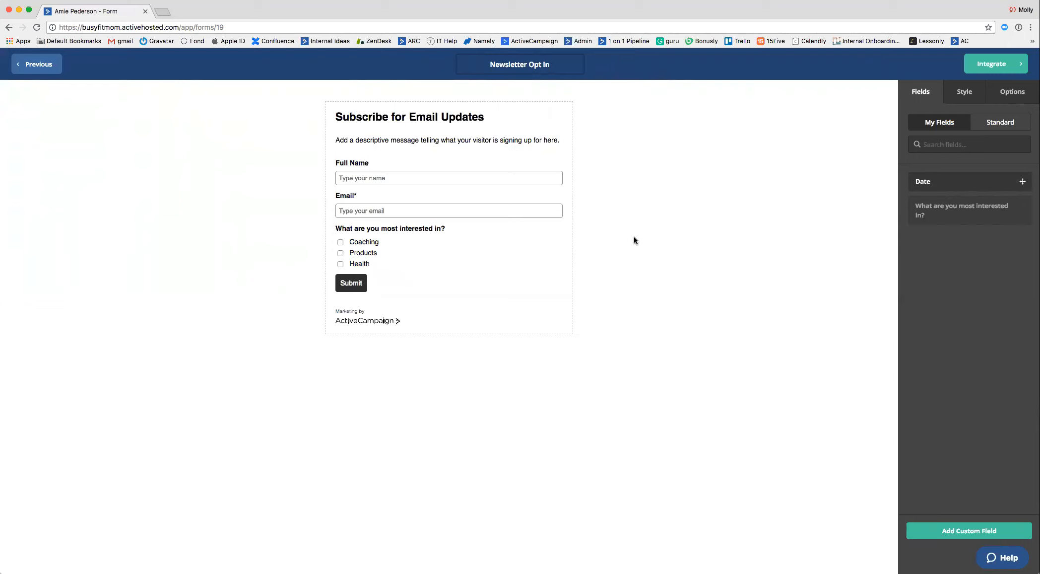
Review the form's style settings, submit options, and the available custom and standard fields.
{"action": "left_click", "coordinate": [976, 102]}
{"action": "left_click", "coordinate": [918, 100]}
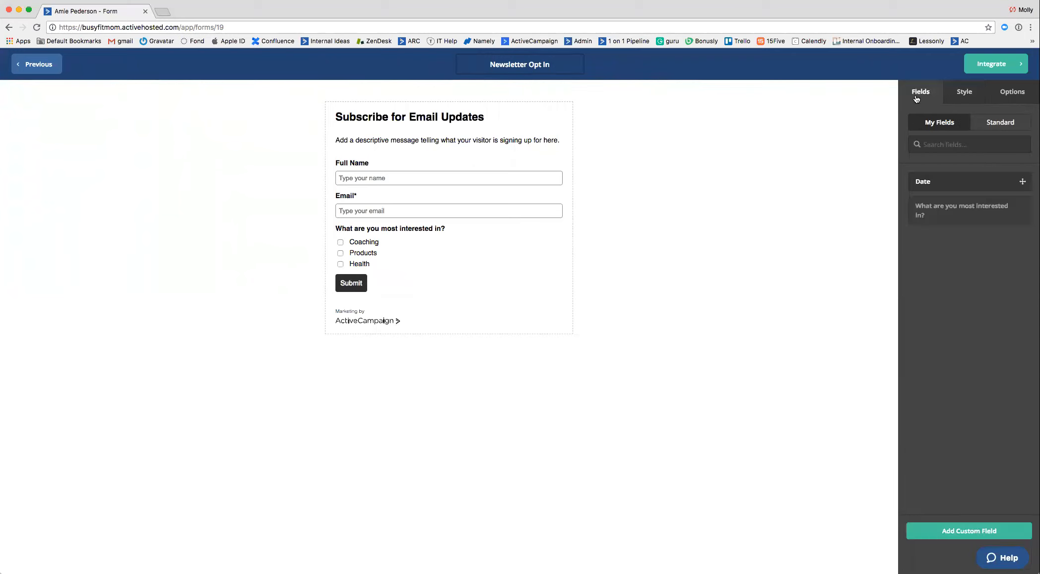
{"action": "left_click", "coordinate": [1000, 123]}
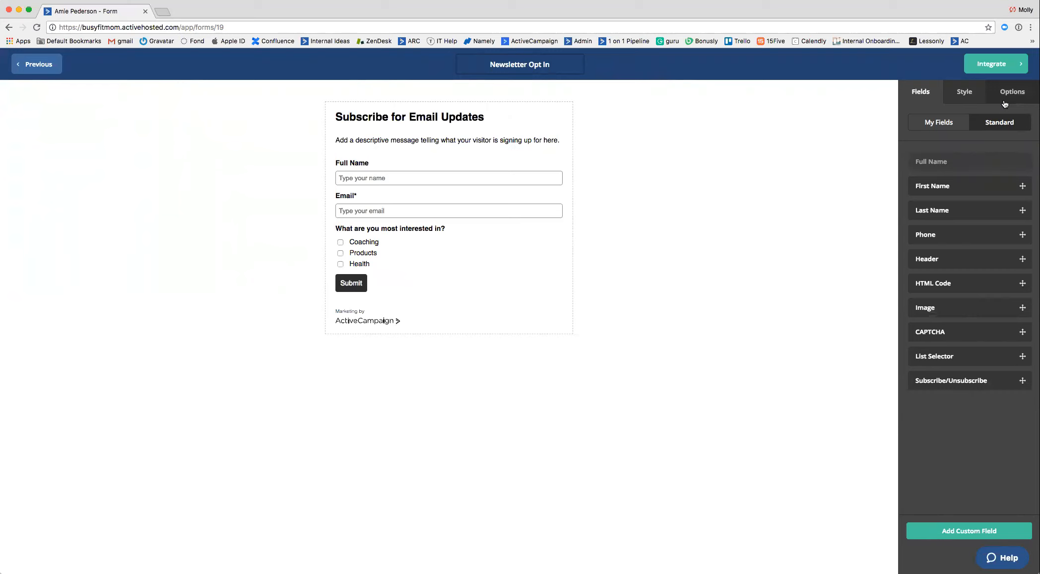
{"action": "left_click", "coordinate": [1006, 104]}
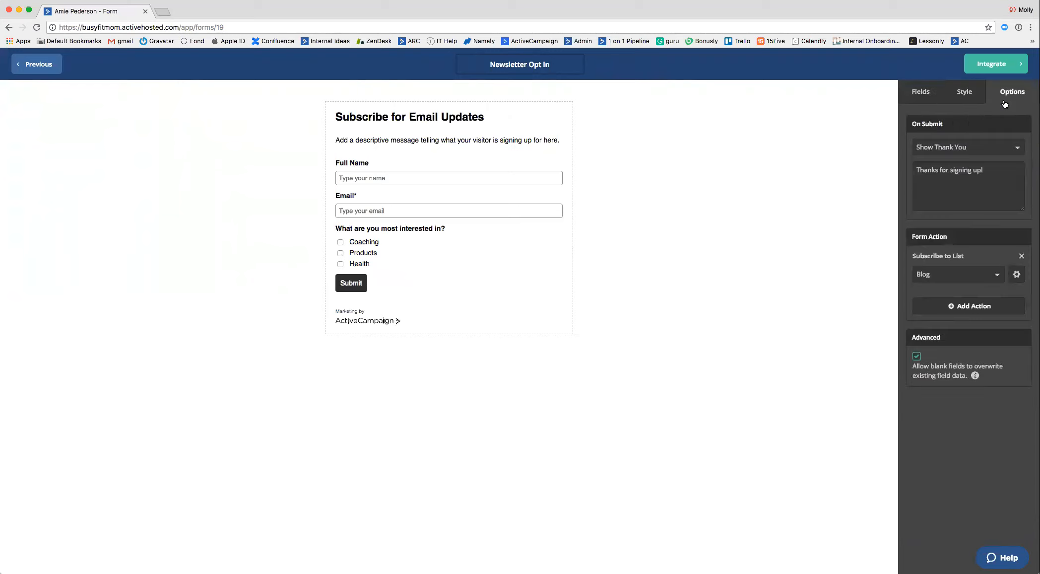
{"action": "left_click", "coordinate": [921, 96]}
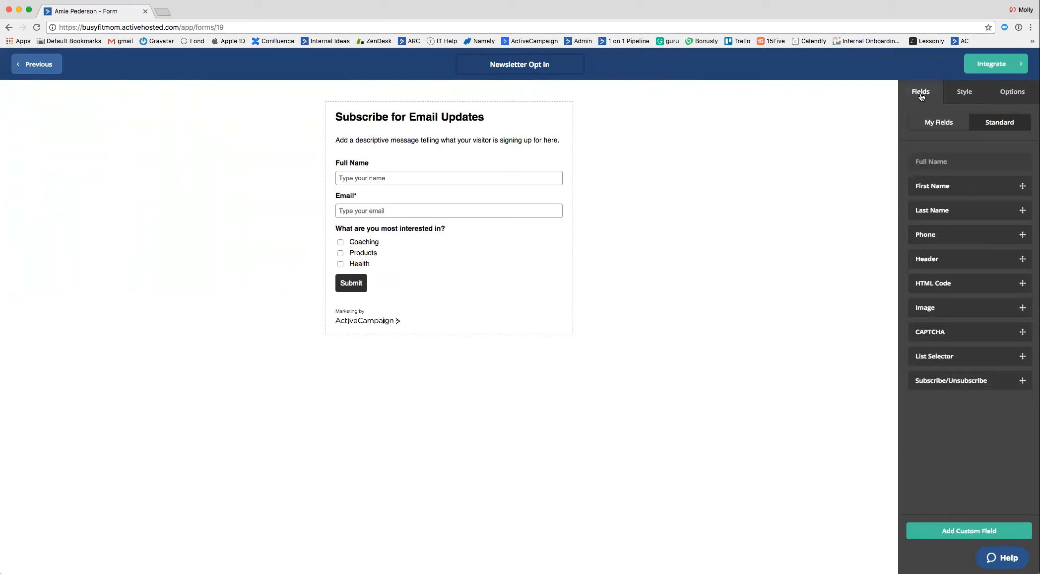
{"action": "left_click", "coordinate": [945, 128]}
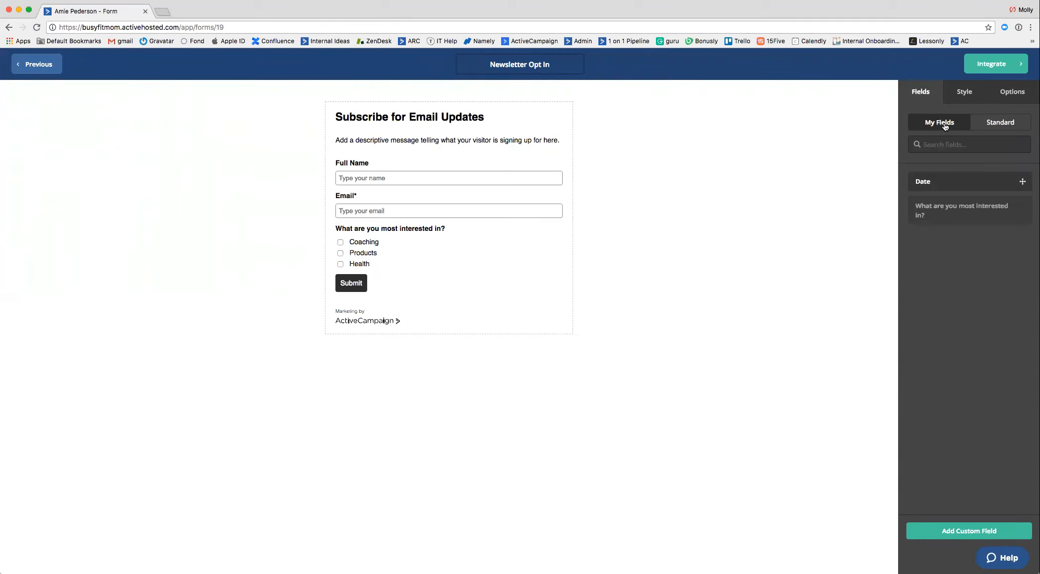
{"action": "left_click", "coordinate": [999, 128]}
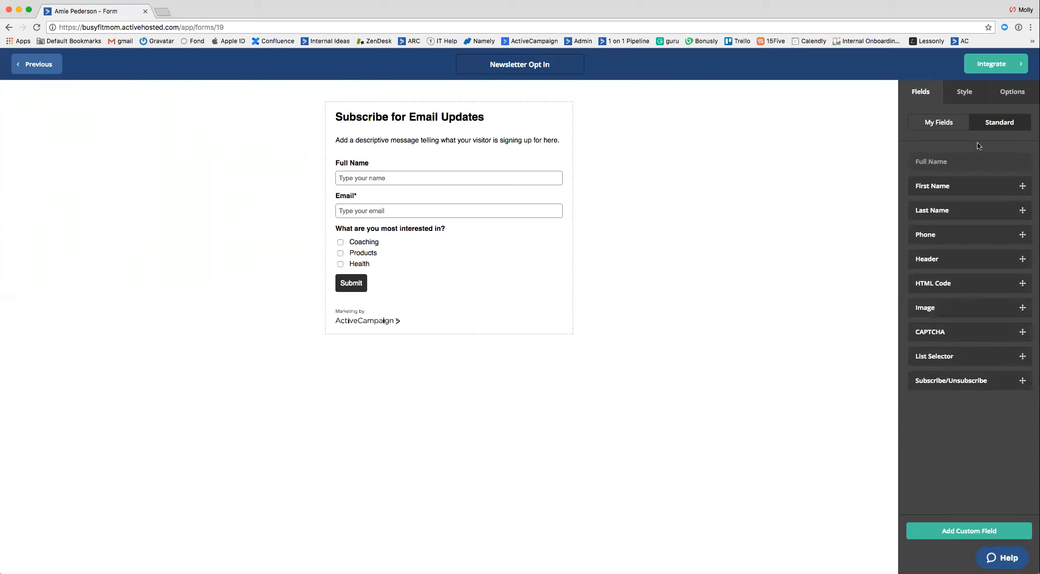
Change the form's background color to grayish purple, 9697AB.
{"action": "left_click", "coordinate": [958, 97]}
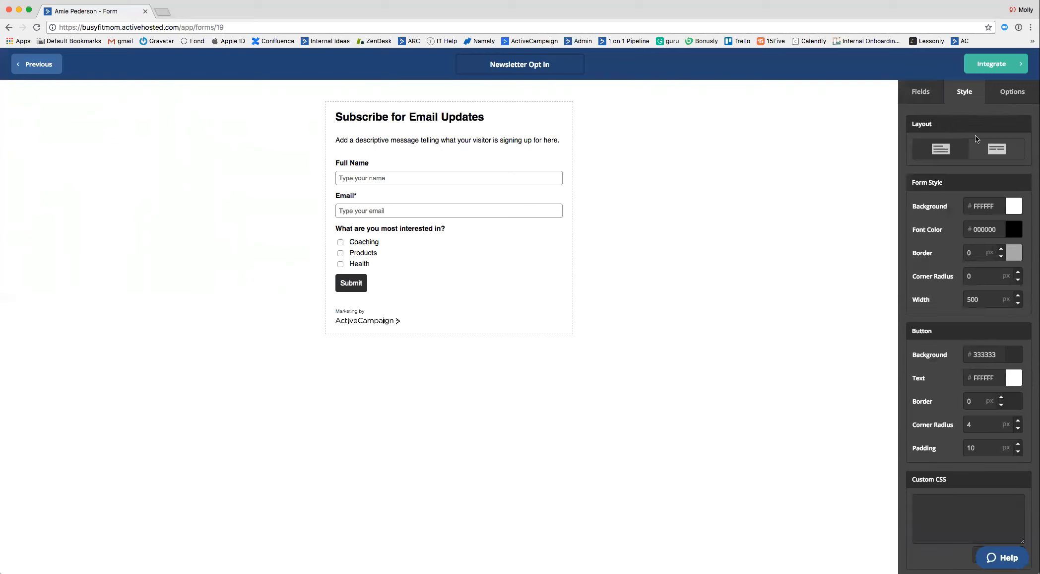
{"action": "left_click", "coordinate": [1015, 205]}
{"action": "left_click", "coordinate": [947, 244]}
{"action": "left_click_drag", "start_coordinate": [1018, 278], "coordinate": [1018, 244]}
{"action": "left_click", "coordinate": [998, 190]}
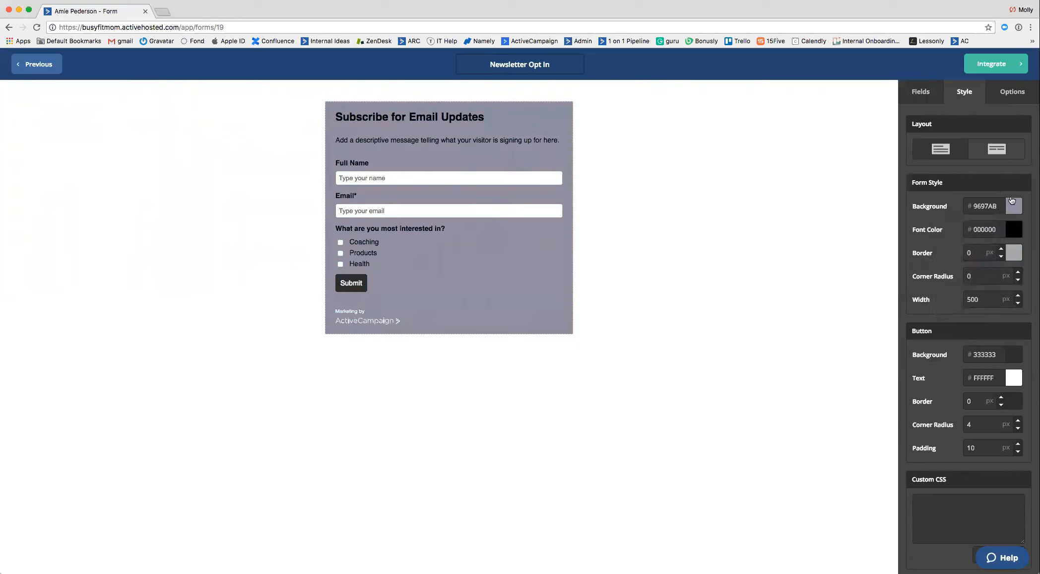
Turn off the AC Branding on the form.
{"action": "scroll", "coordinate": [976, 397], "scroll_direction": "down", "scroll_amount": 4}
{"action": "scroll", "coordinate": [975, 397], "scroll_direction": "down", "scroll_amount": 1}
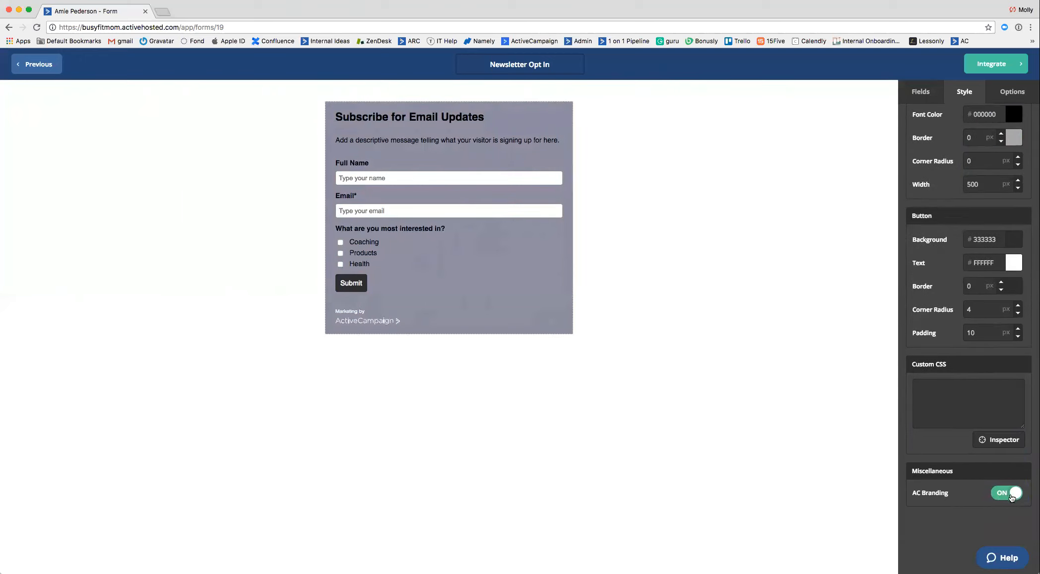
{"action": "left_click", "coordinate": [1010, 495]}
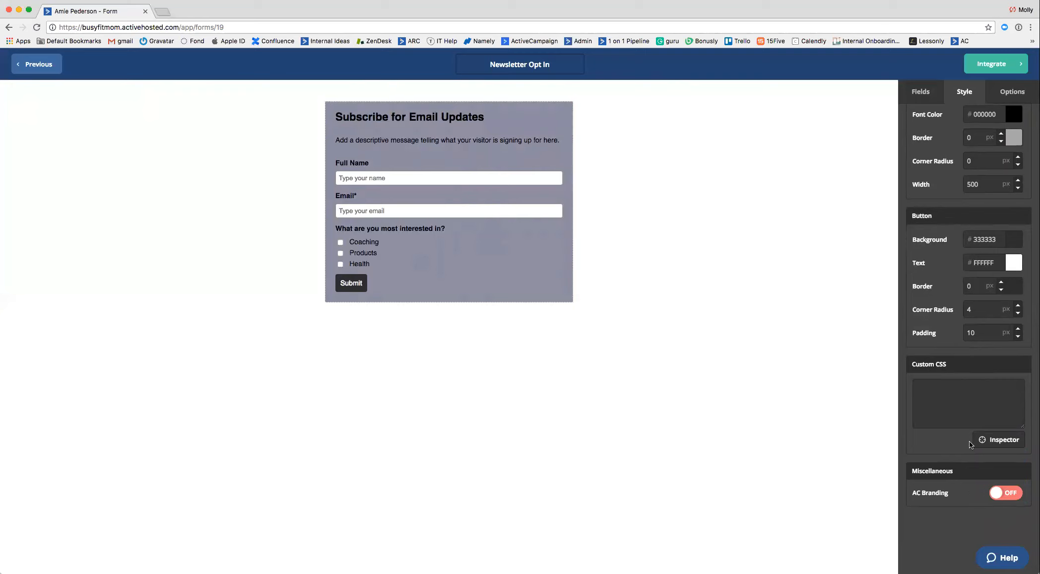
{"action": "scroll", "coordinate": [970, 462], "scroll_direction": "up", "scroll_amount": 3}
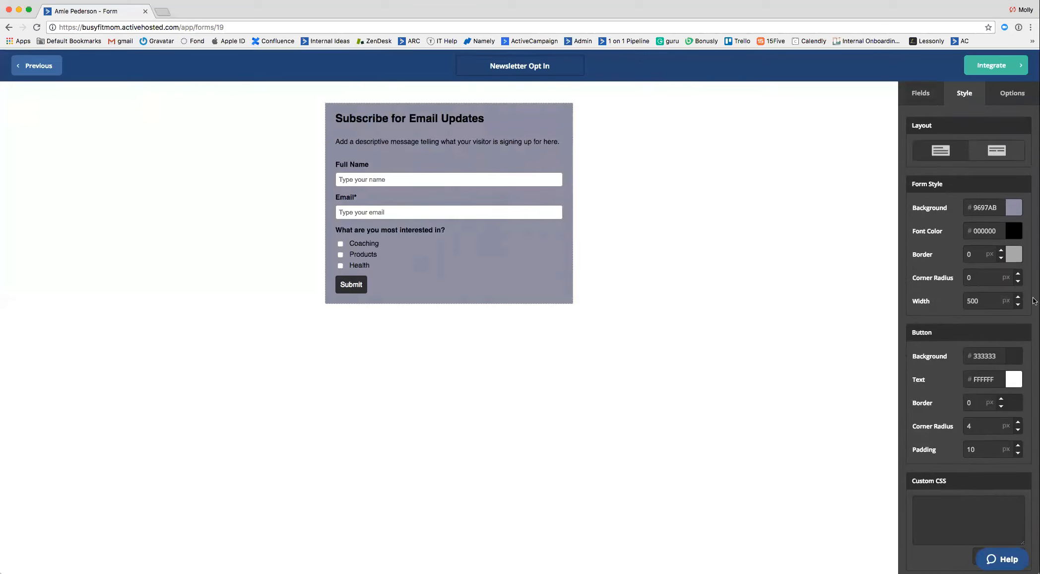
Check the form's submit options, then go to its integration page and examine the simple and full embed codes.
{"action": "left_click", "coordinate": [1023, 93]}
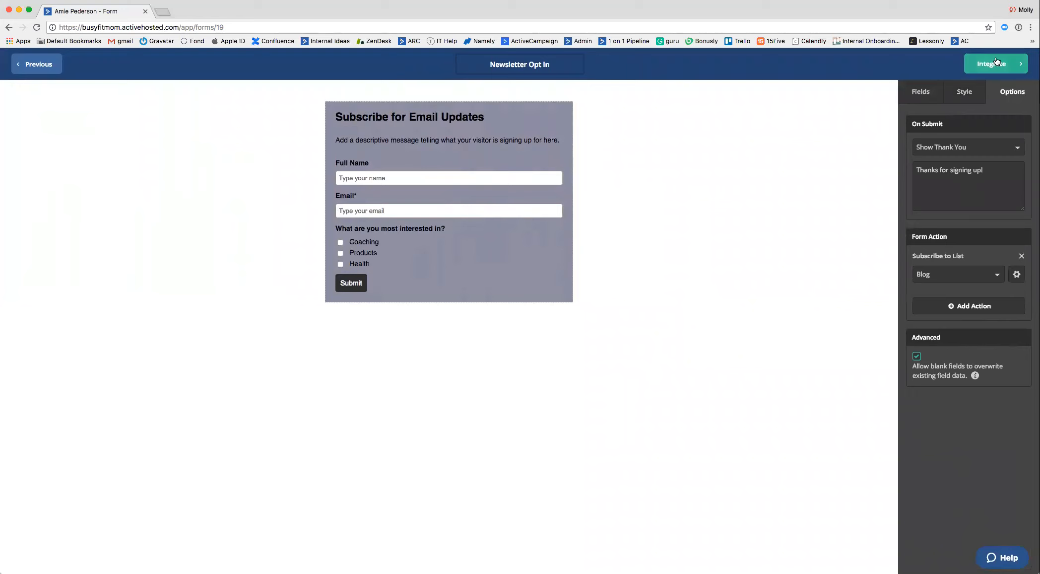
{"action": "left_click", "coordinate": [1029, 69]}
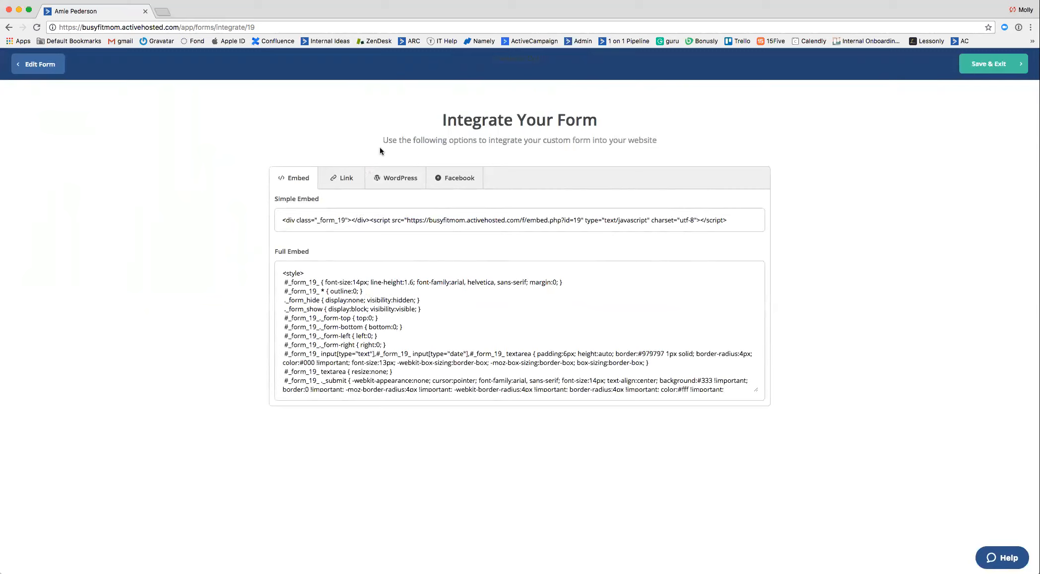
{"action": "left_click_drag", "start_coordinate": [282, 220], "coordinate": [731, 233]}
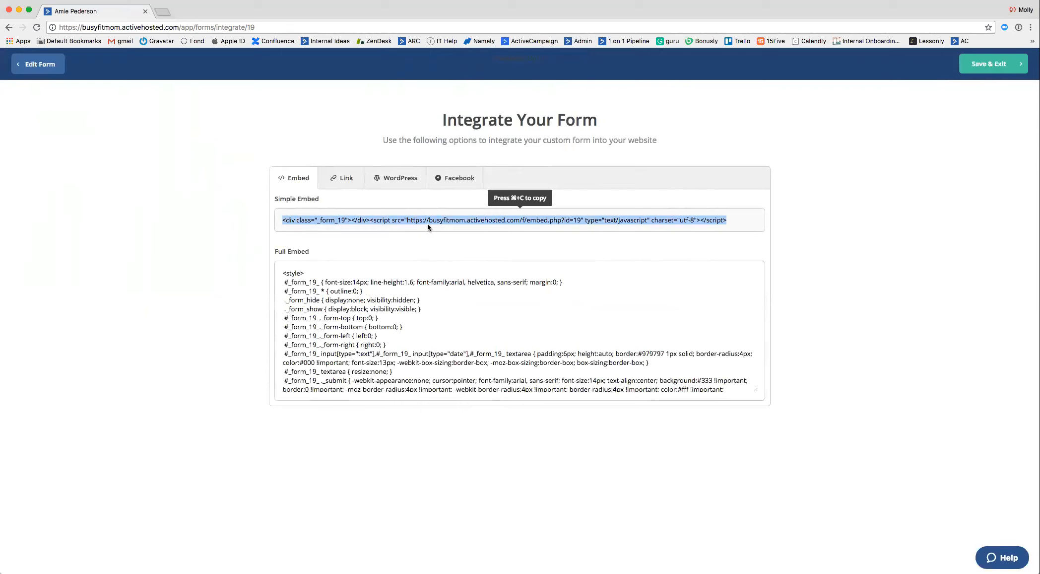
{"action": "left_click_drag", "start_coordinate": [284, 272], "coordinate": [699, 435]}
{"action": "scroll", "coordinate": [550, 325], "scroll_direction": "down", "scroll_amount": 20}
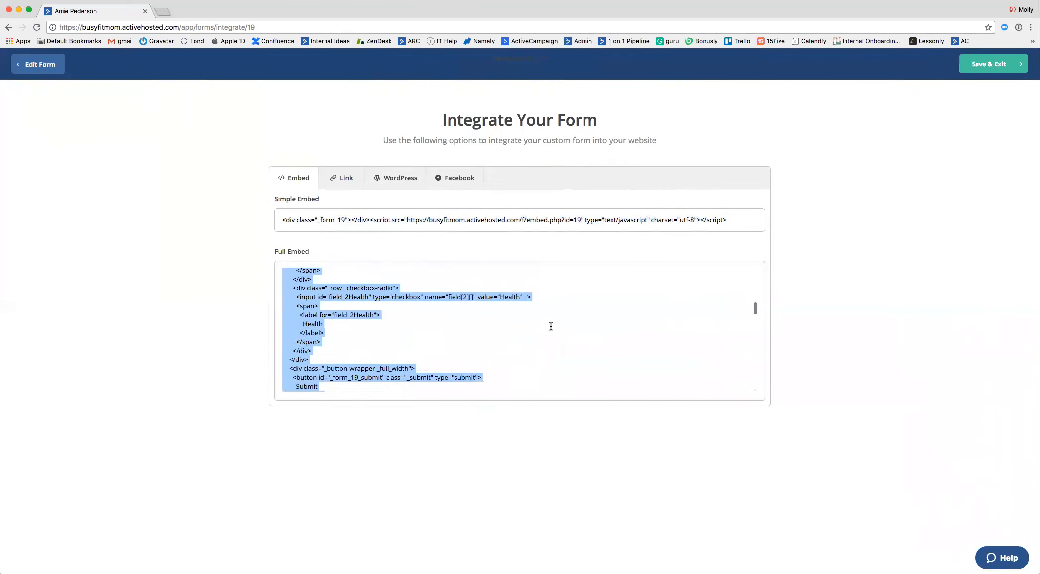
{"action": "scroll", "coordinate": [520, 342], "scroll_direction": "up", "scroll_amount": 12}
{"action": "scroll", "coordinate": [521, 344], "scroll_direction": "up", "scroll_amount": 10}
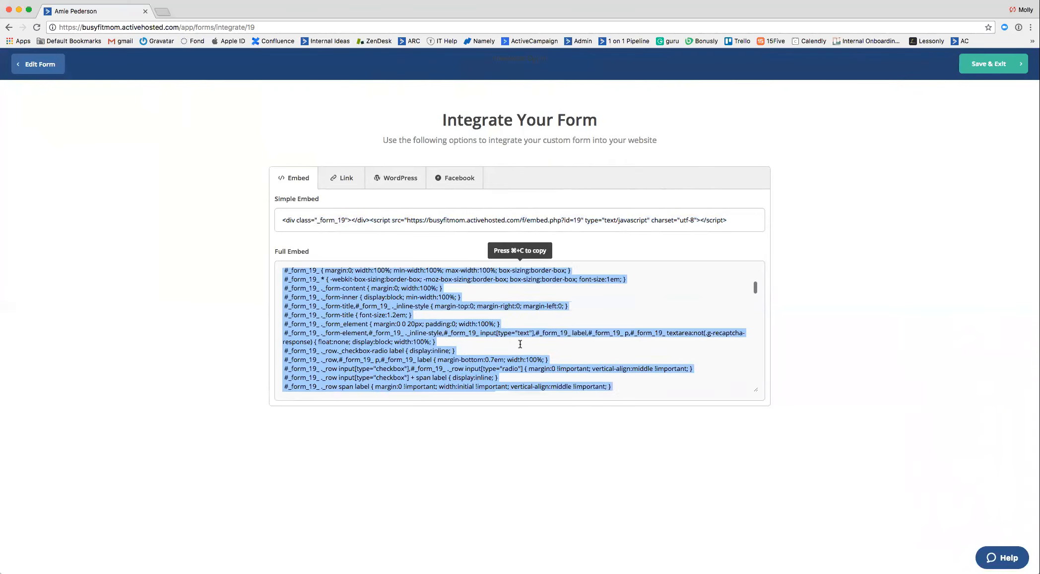
{"action": "left_click", "coordinate": [291, 274]}
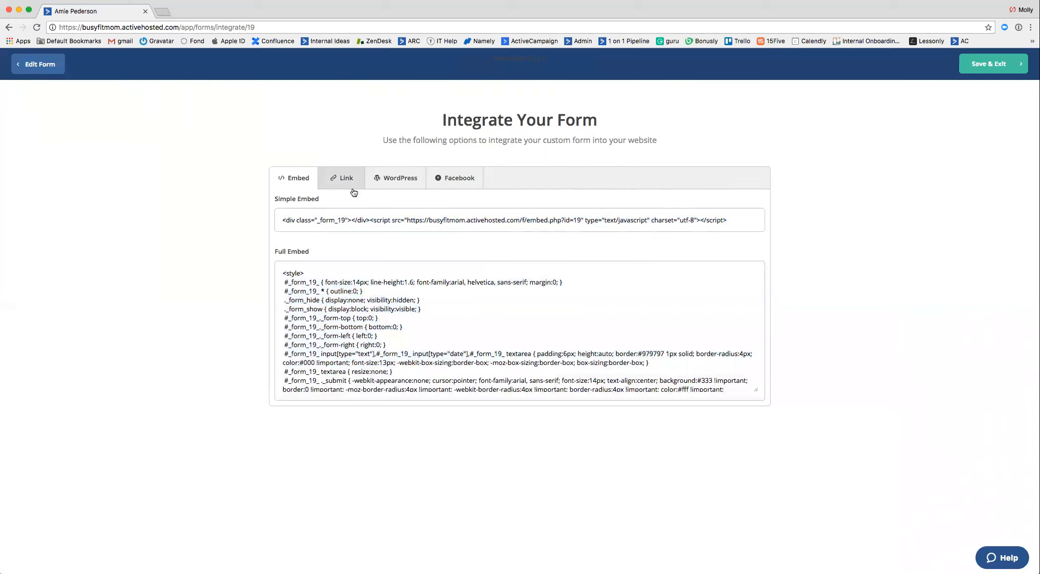
Copy the form's share link, preview the live form in a new browser tab, and close that tab.
{"action": "left_click", "coordinate": [331, 188]}
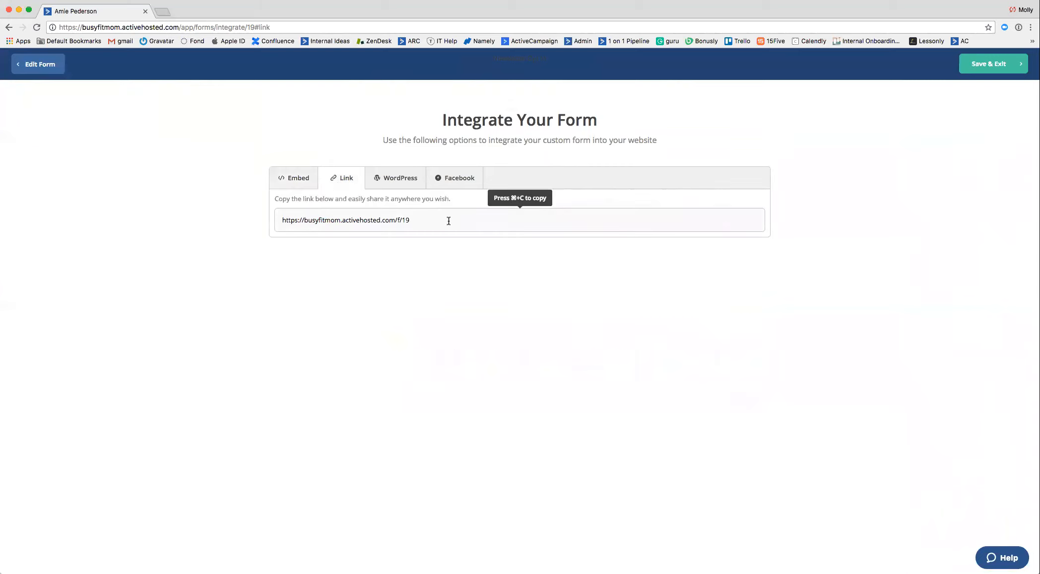
{"action": "left_click", "coordinate": [429, 220]}
{"action": "key", "text": "super+c"}
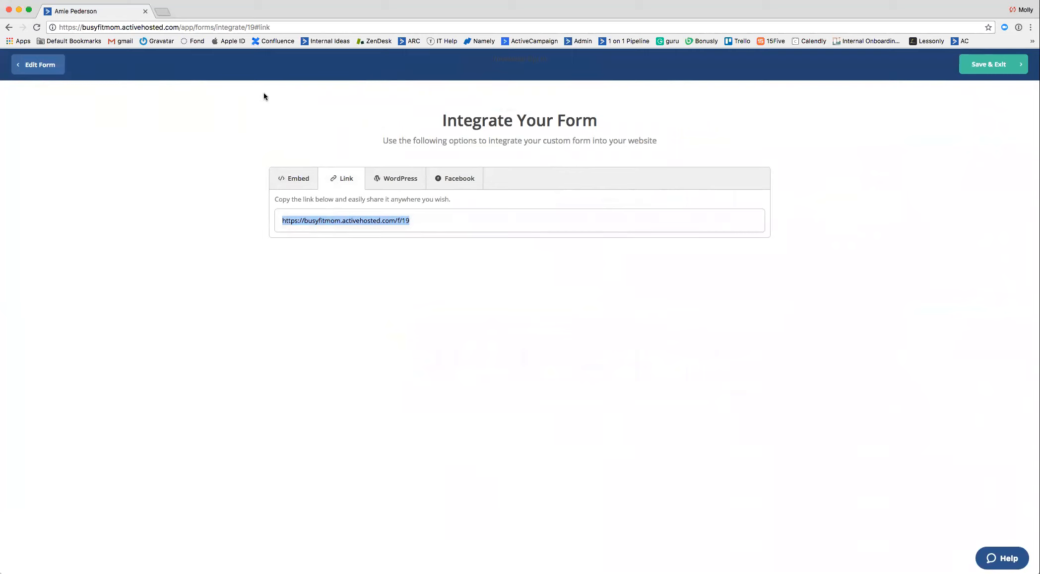
{"action": "left_click", "coordinate": [423, 230]}
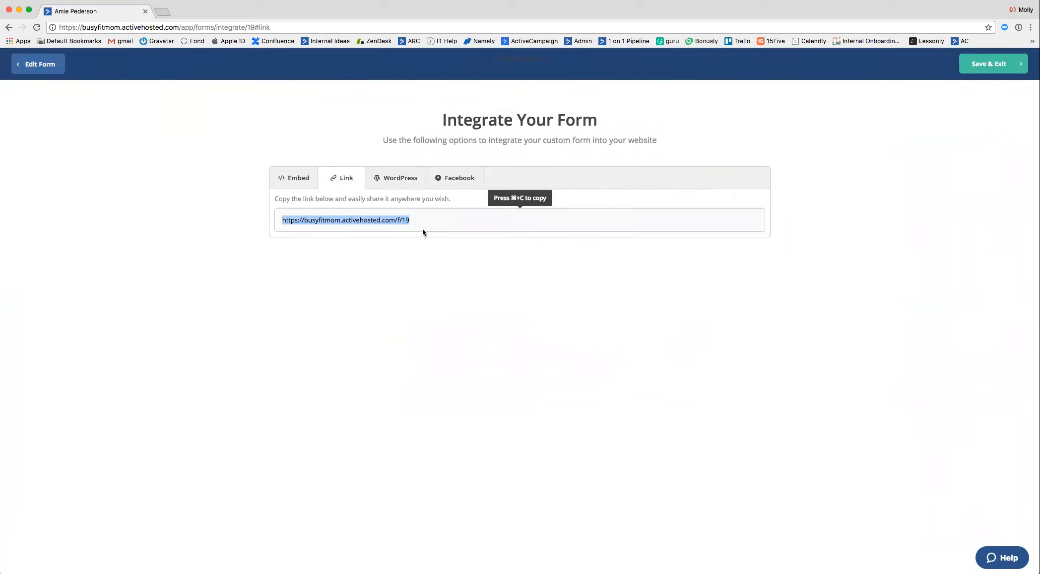
{"action": "left_click", "coordinate": [164, 13]}
{"action": "key", "text": "super+v"}
{"action": "key", "text": "Return"}
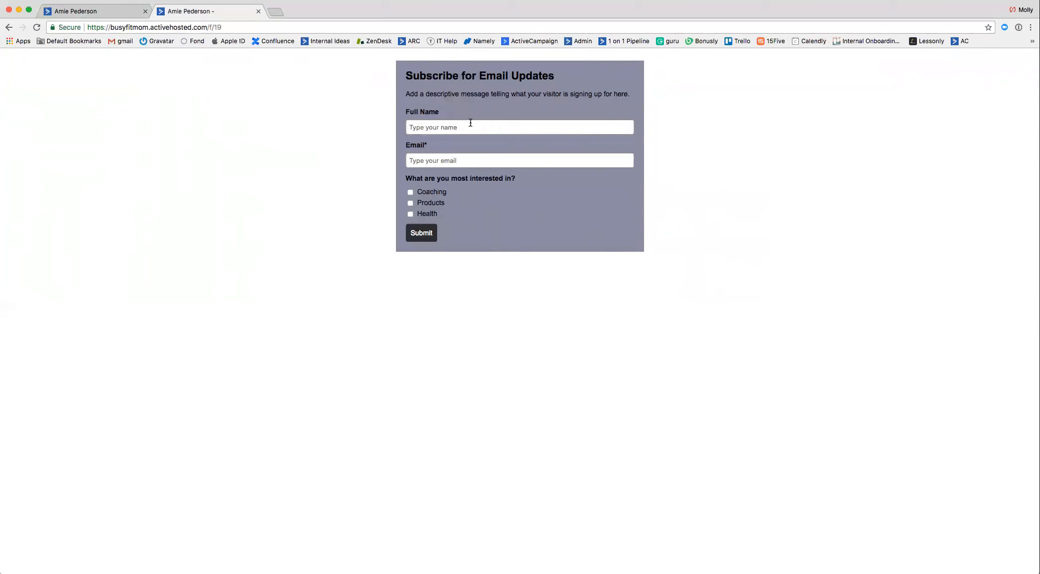
{"action": "left_click", "coordinate": [258, 12]}
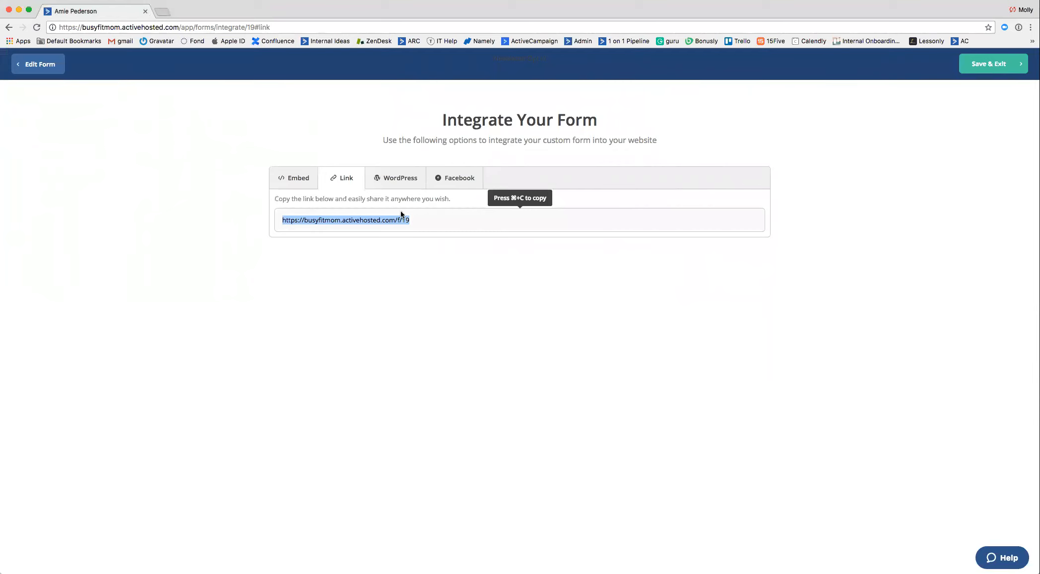
View the WordPress and Facebook integration options, and save and exit the form.
{"action": "left_click", "coordinate": [393, 189]}
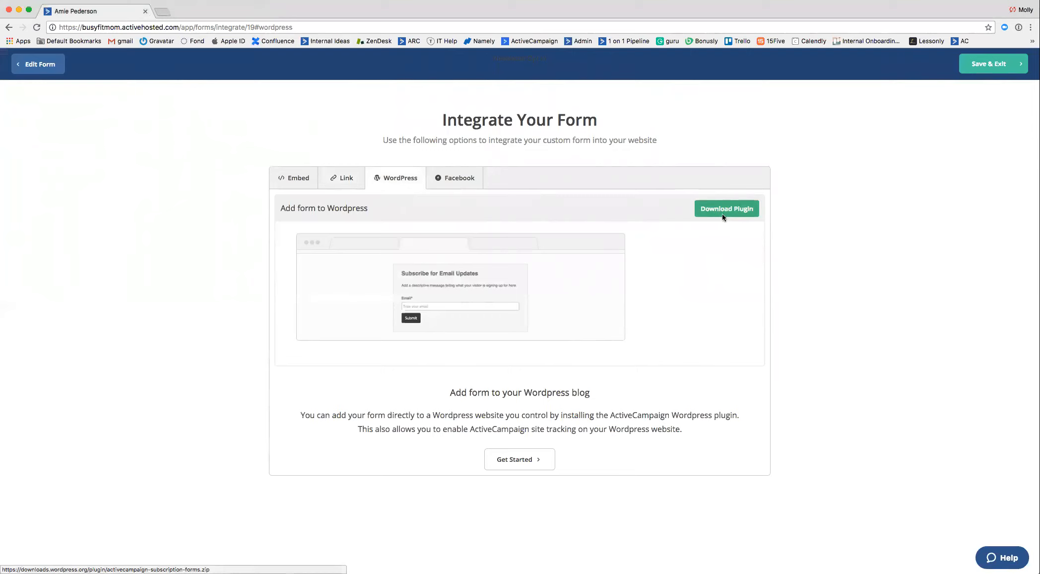
{"action": "left_click", "coordinate": [465, 178]}
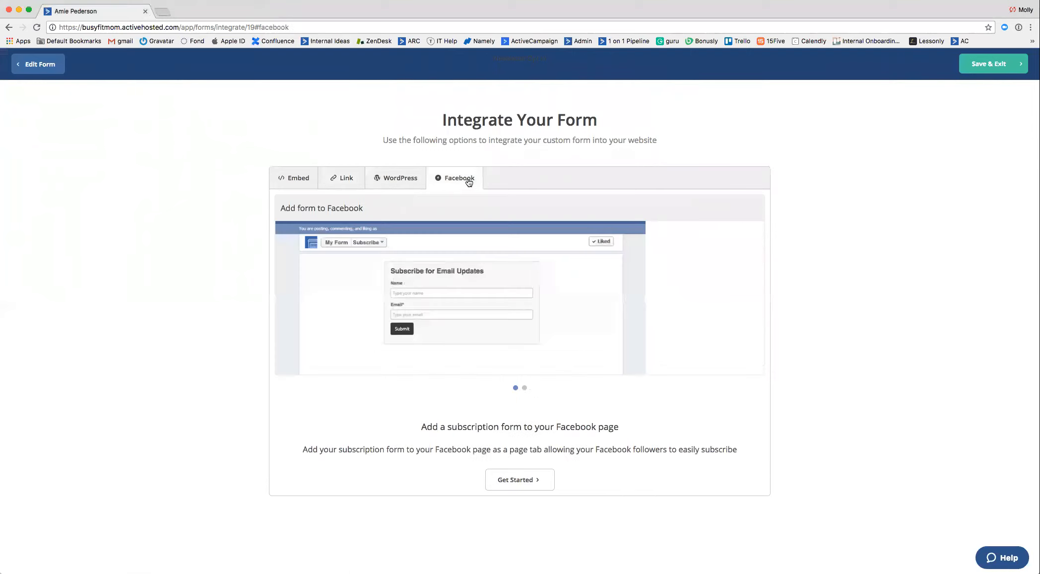
{"action": "left_click", "coordinate": [975, 72]}
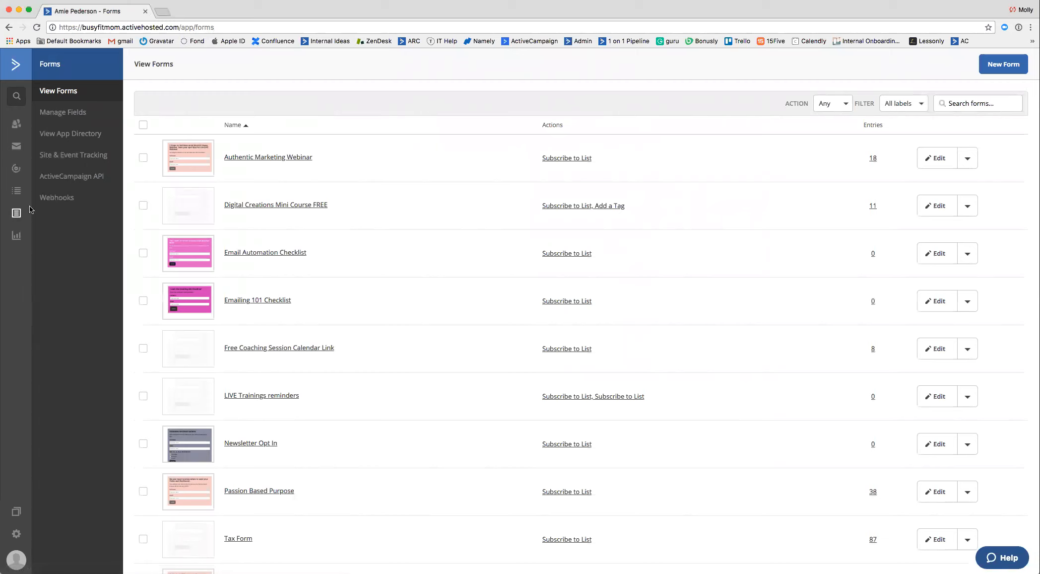
Start creating a new automation in the Automations section.
{"action": "left_click", "coordinate": [15, 170]}
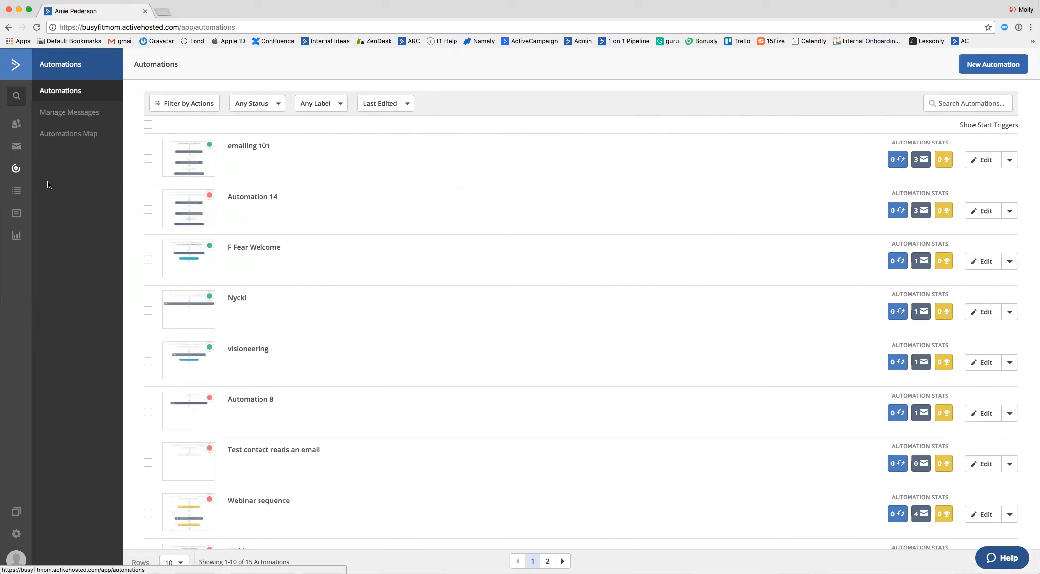
{"action": "left_click", "coordinate": [984, 72]}
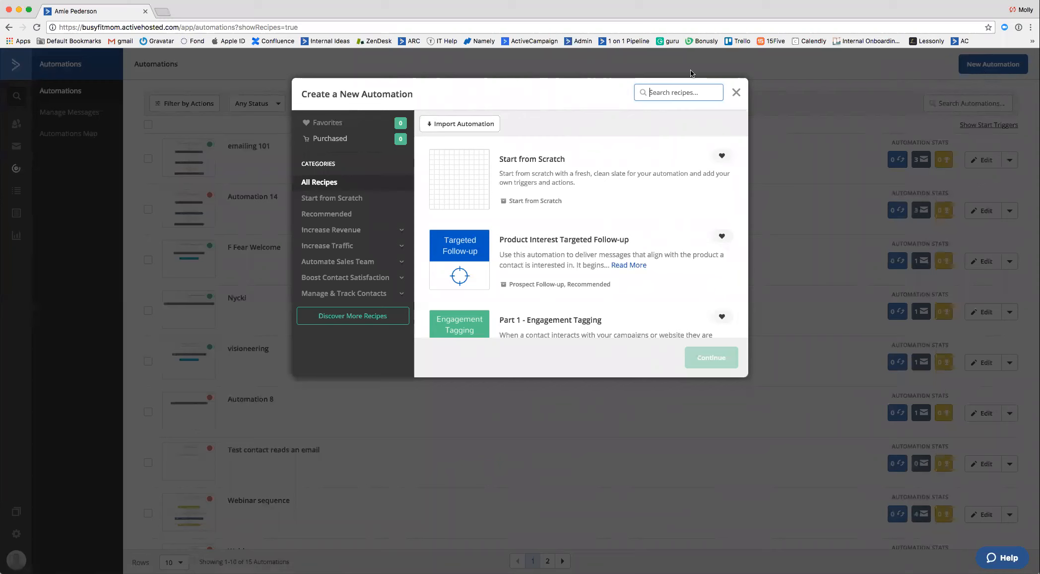
{"action": "left_click", "coordinate": [736, 93]}
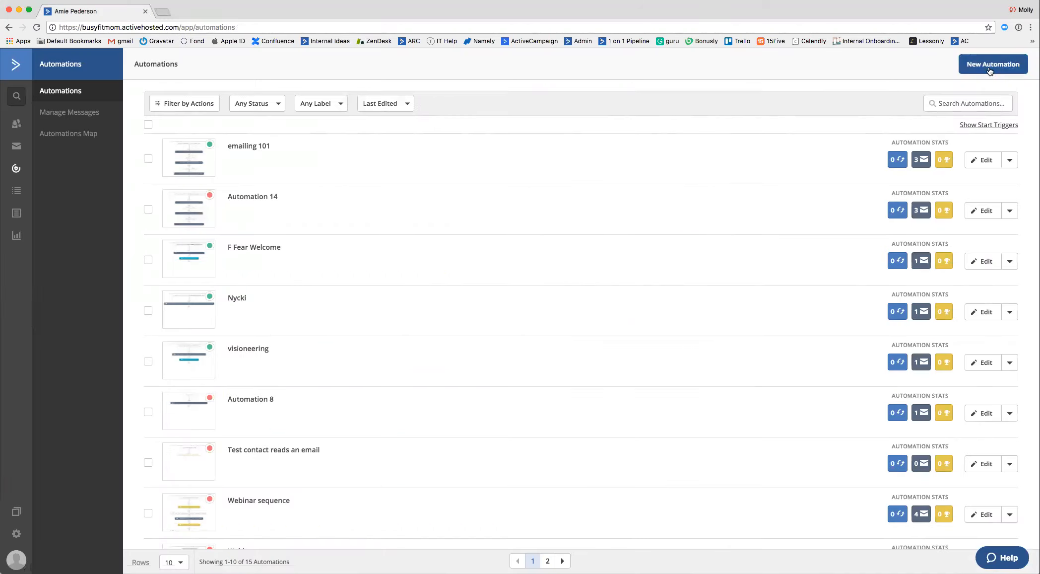
{"action": "left_click", "coordinate": [976, 73]}
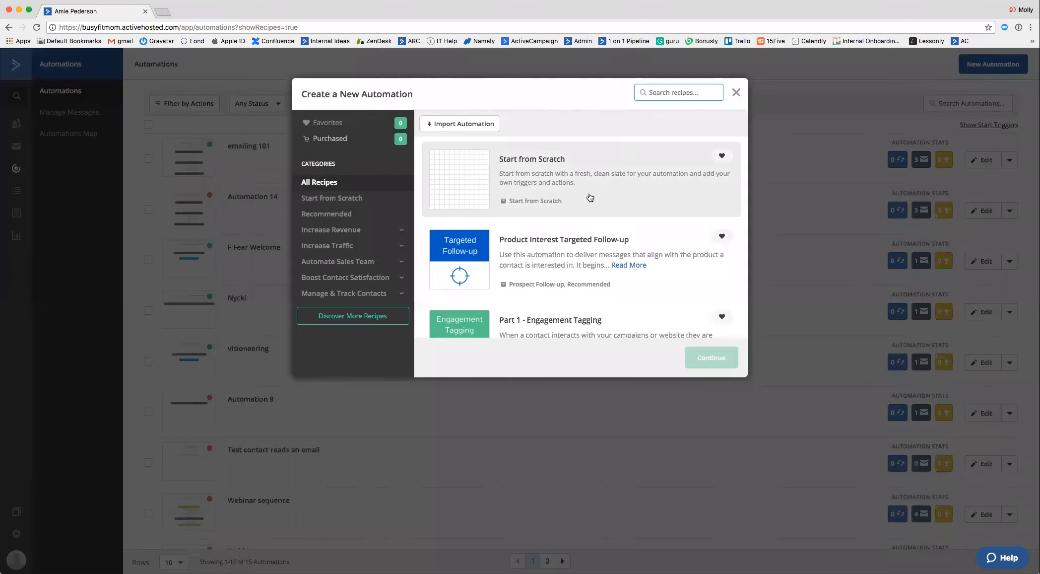
Browse the full list of automation recipes, from Start from Scratch through the tagging and abandoned cart recipes.
{"action": "scroll", "coordinate": [590, 215], "scroll_direction": "down", "scroll_amount": 3}
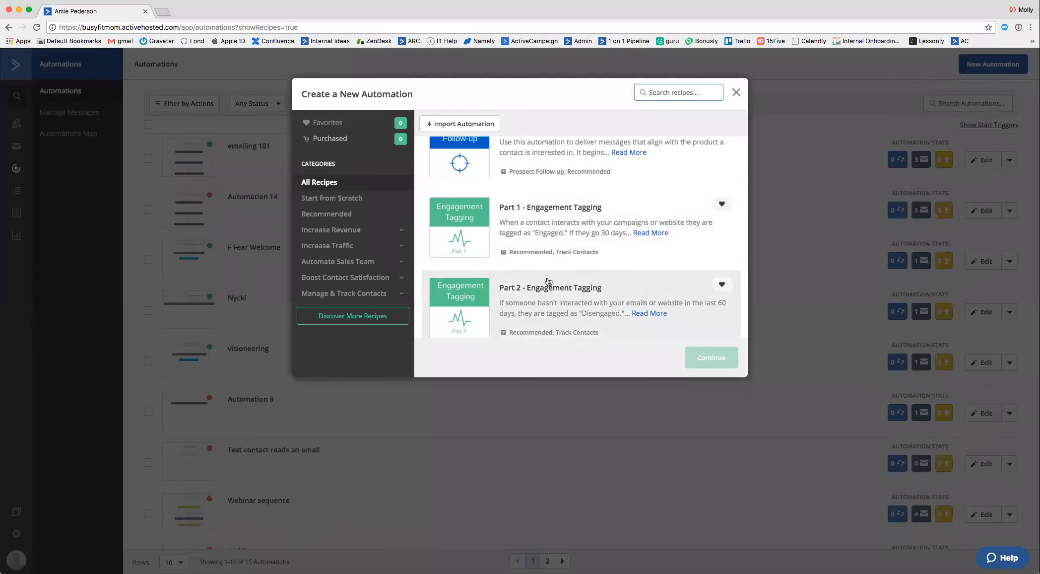
{"action": "scroll", "coordinate": [550, 234], "scroll_direction": "up", "scroll_amount": 1}
{"action": "scroll", "coordinate": [549, 233], "scroll_direction": "up", "scroll_amount": 3}
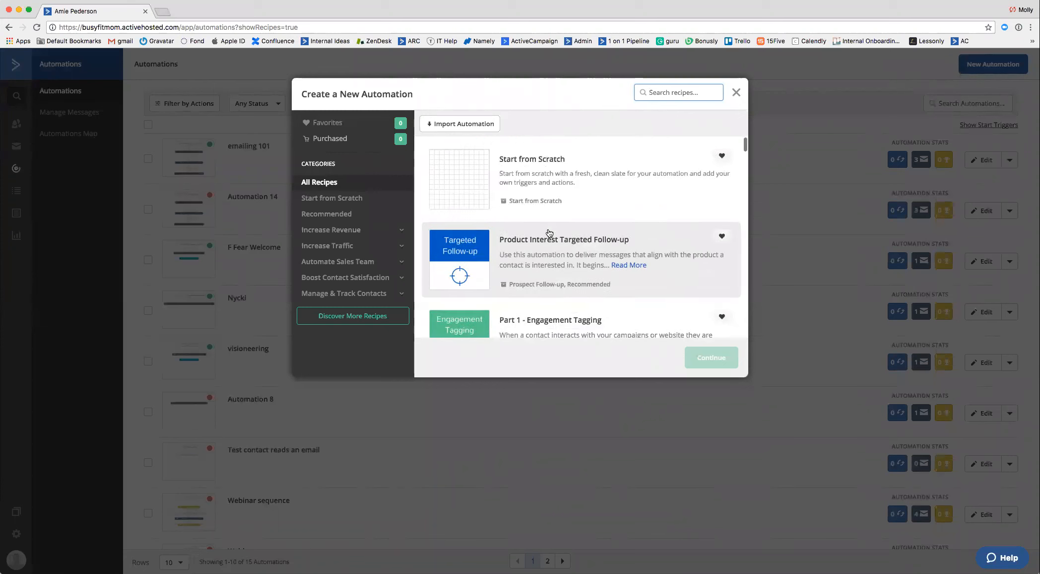
{"action": "scroll", "coordinate": [548, 232], "scroll_direction": "down", "scroll_amount": 2}
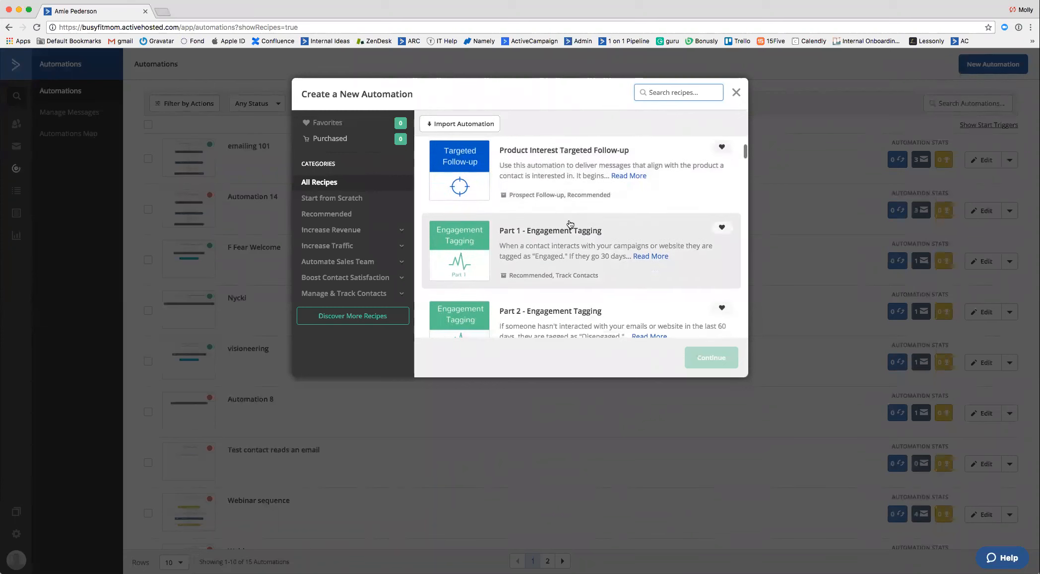
{"action": "scroll", "coordinate": [570, 224], "scroll_direction": "down", "scroll_amount": 3}
{"action": "scroll", "coordinate": [569, 222], "scroll_direction": "down", "scroll_amount": 3}
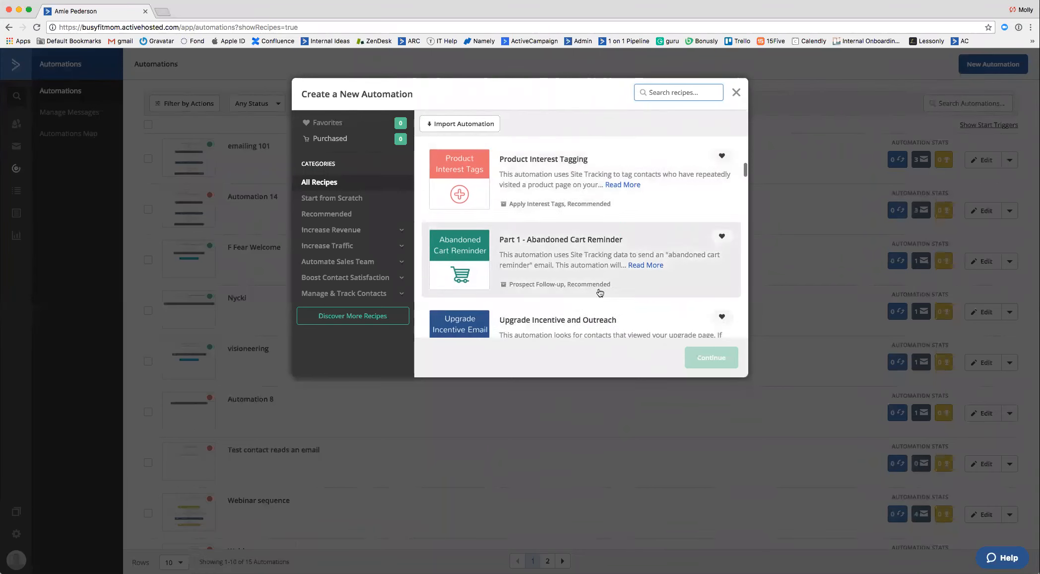
{"action": "scroll", "coordinate": [562, 237], "scroll_direction": "down", "scroll_amount": 3}
{"action": "scroll", "coordinate": [561, 237], "scroll_direction": "up", "scroll_amount": 10}
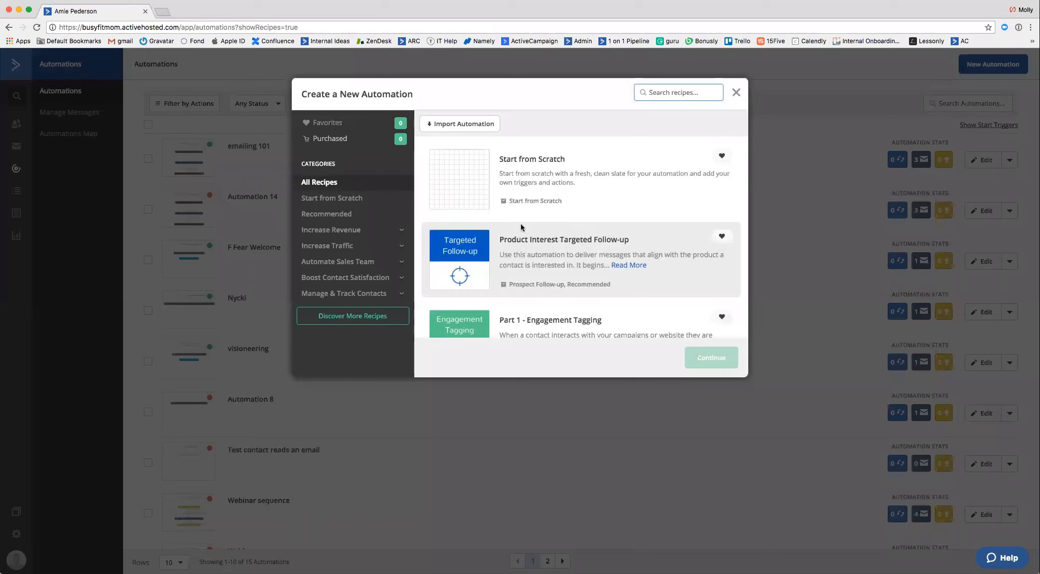
{"action": "left_click", "coordinate": [473, 195]}
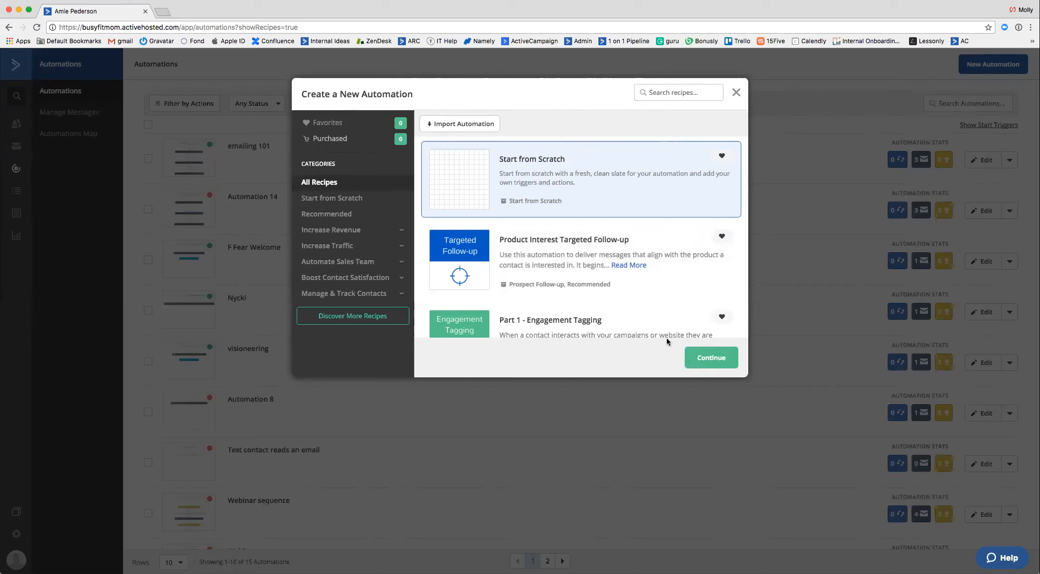
{"action": "left_click", "coordinate": [710, 357]}
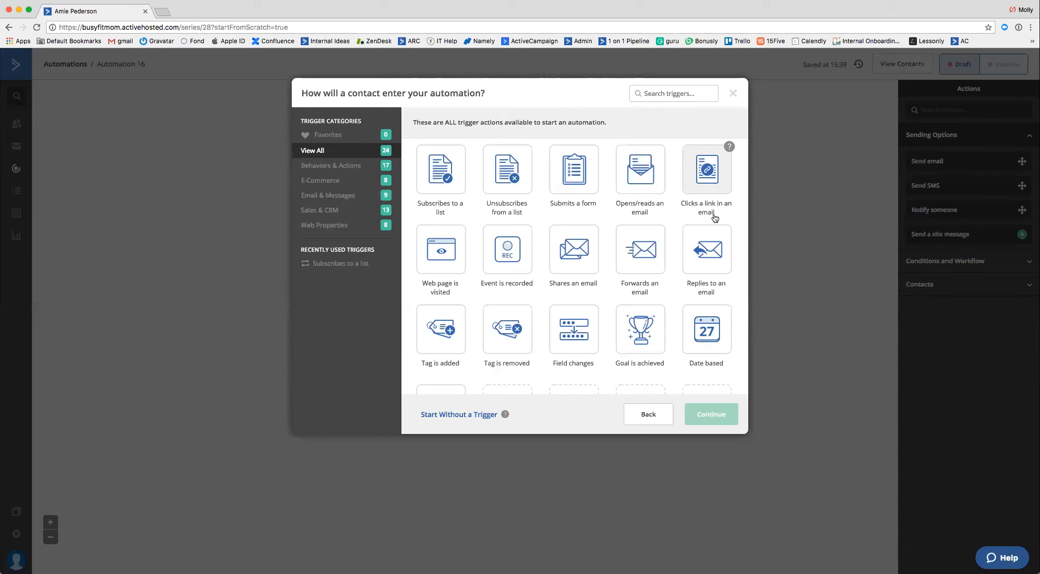
{"action": "left_click", "coordinate": [656, 416]}
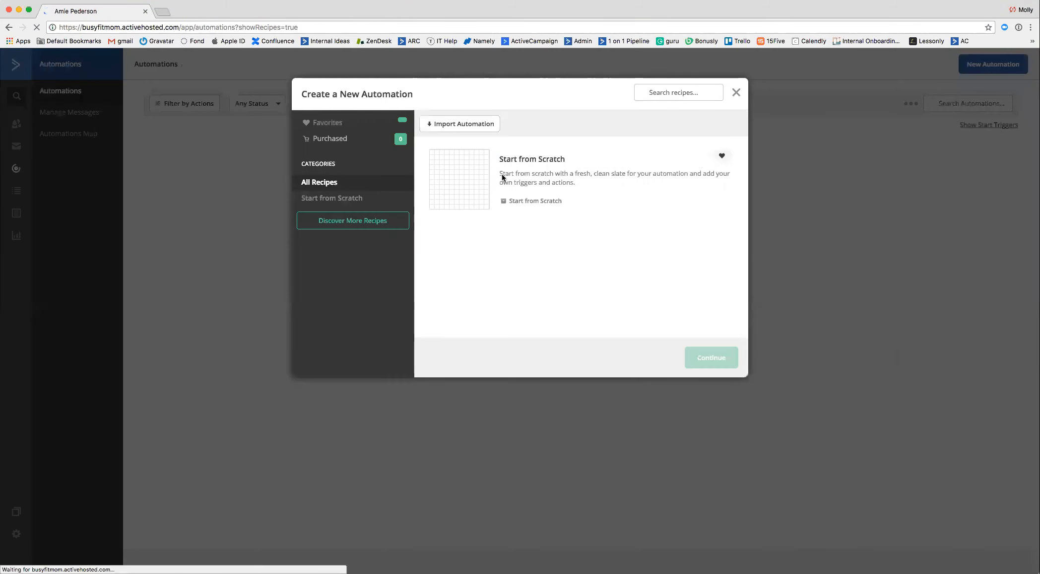
Create an automation with the Start from Scratch recipe and choose Submits a form as its start trigger.
{"action": "left_click", "coordinate": [451, 181]}
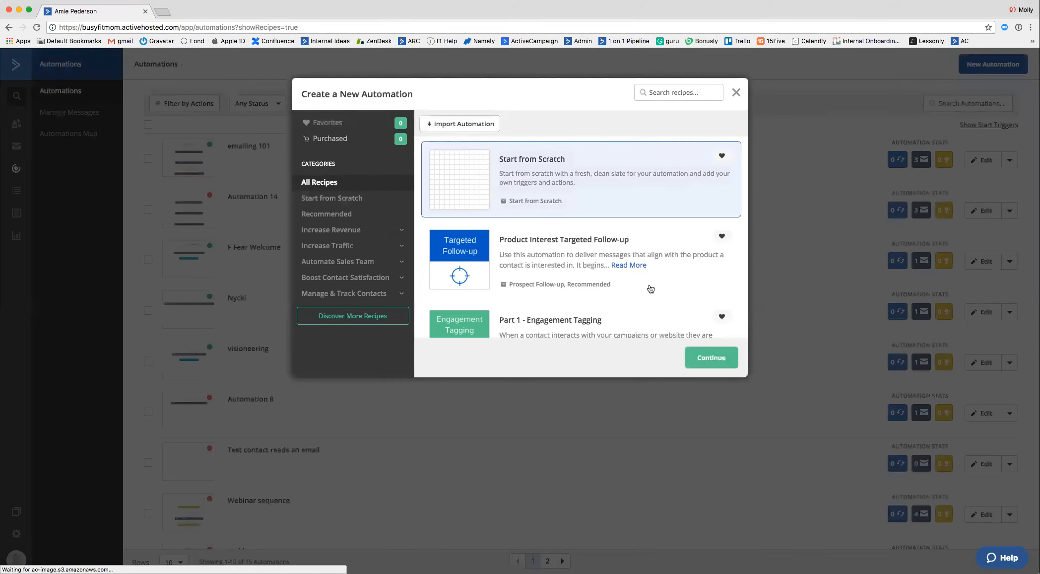
{"action": "left_click", "coordinate": [724, 366]}
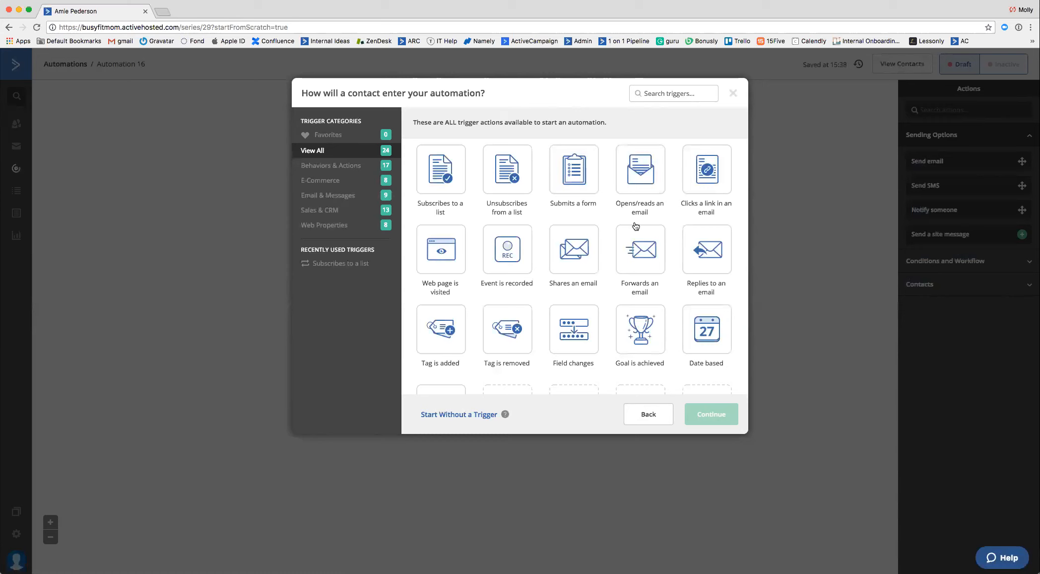
{"action": "scroll", "coordinate": [506, 323], "scroll_direction": "down", "scroll_amount": 5}
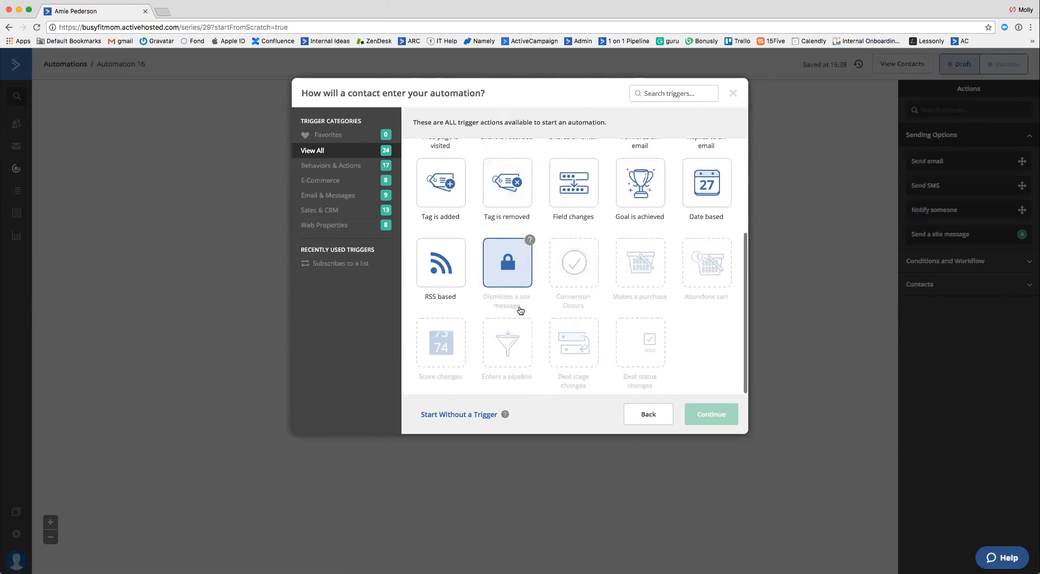
{"action": "scroll", "coordinate": [520, 311], "scroll_direction": "up", "scroll_amount": 5}
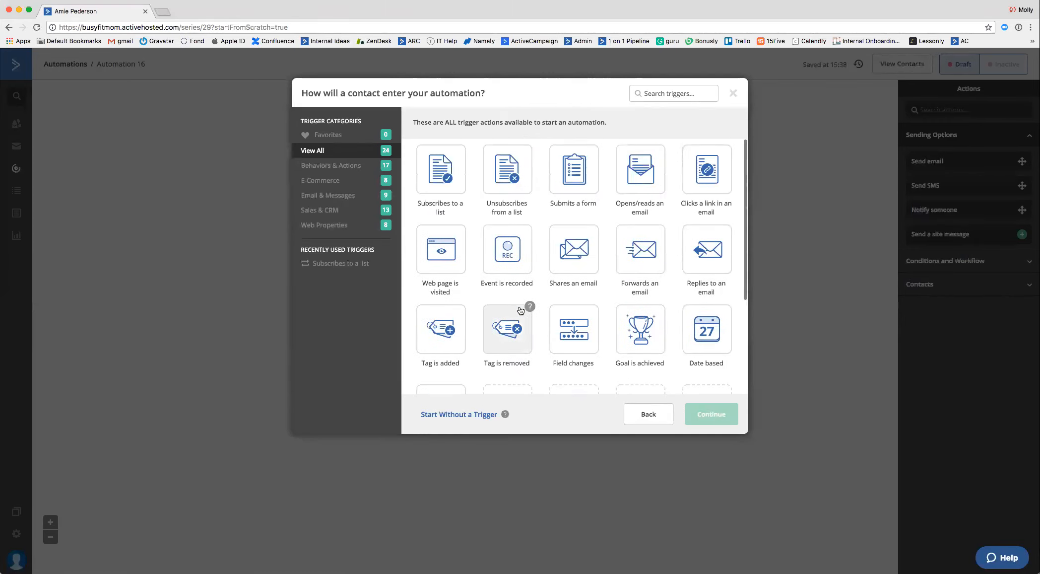
{"action": "scroll", "coordinate": [575, 183], "scroll_direction": "down", "scroll_amount": 2}
{"action": "scroll", "coordinate": [581, 182], "scroll_direction": "up", "scroll_amount": 2}
{"action": "left_click", "coordinate": [584, 183]}
{"action": "left_click", "coordinate": [719, 418]}
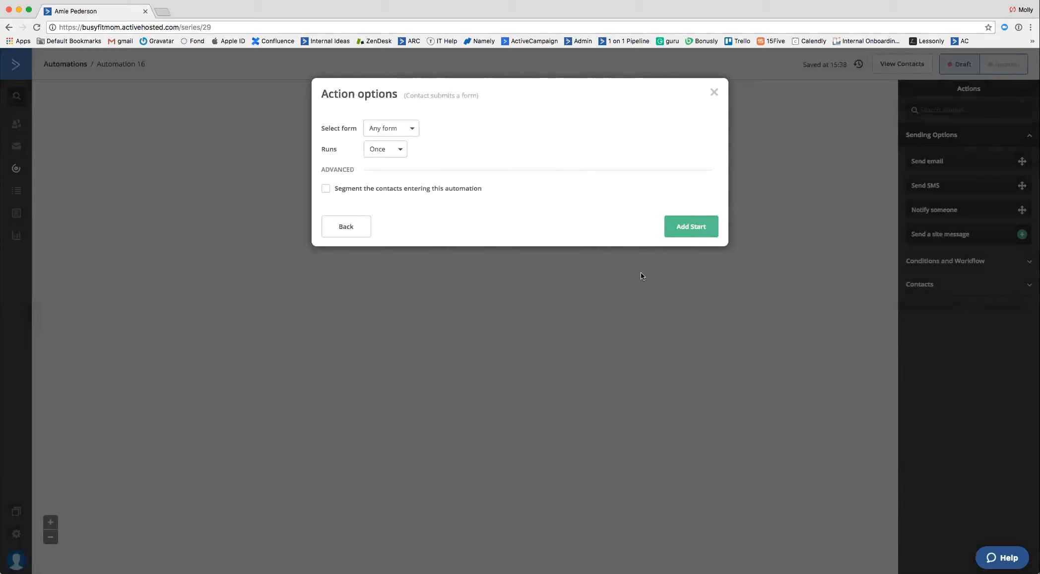
Set the trigger to the Authentic Marketing Webinar form, running Multiple Times, and add it as the automation's start.
{"action": "left_click", "coordinate": [395, 129]}
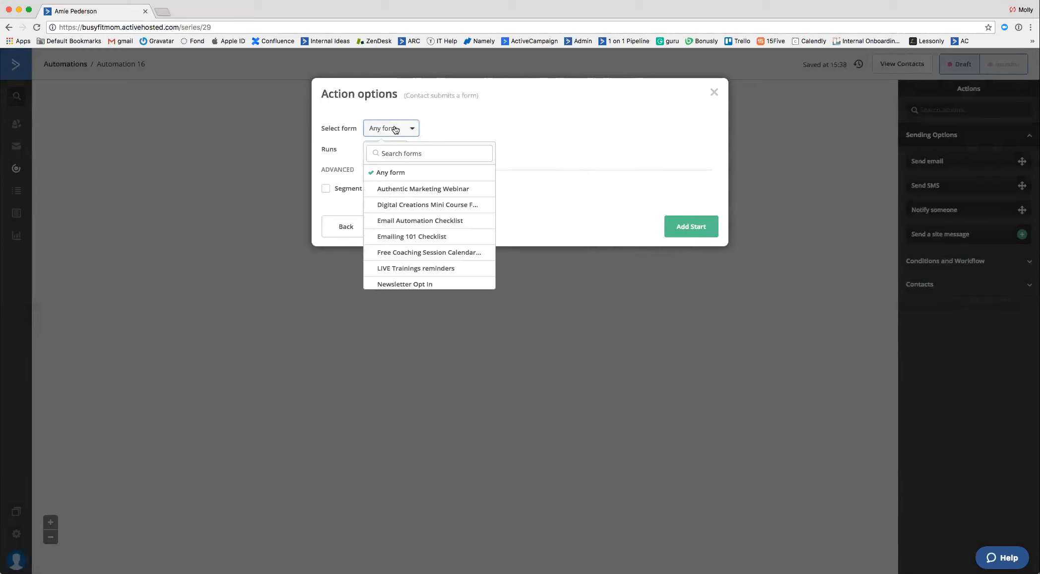
{"action": "scroll", "coordinate": [452, 234], "scroll_direction": "down", "scroll_amount": 3}
{"action": "scroll", "coordinate": [454, 236], "scroll_direction": "up", "scroll_amount": 3}
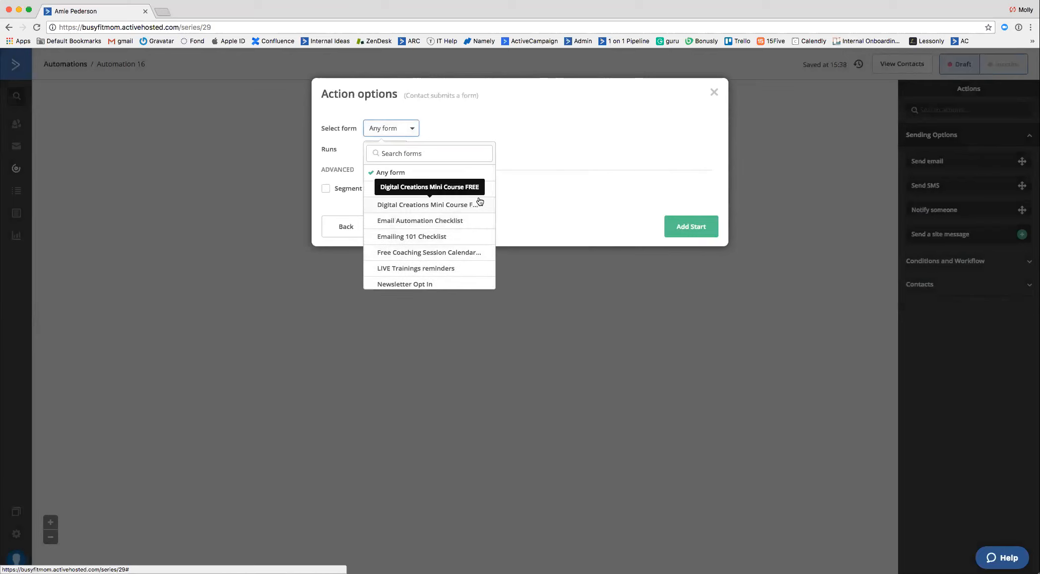
{"action": "left_click", "coordinate": [424, 190]}
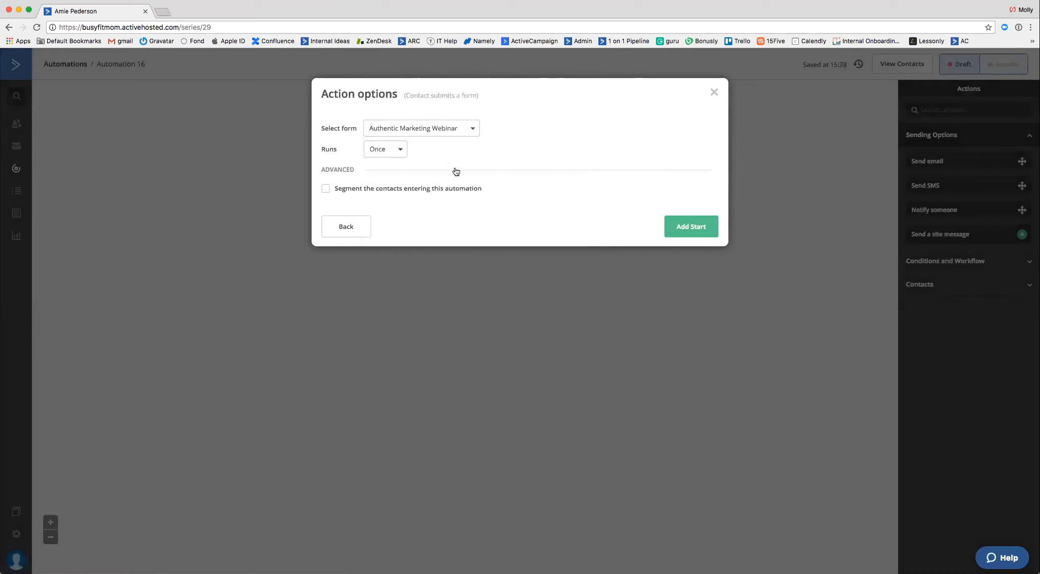
{"action": "left_click", "coordinate": [385, 153]}
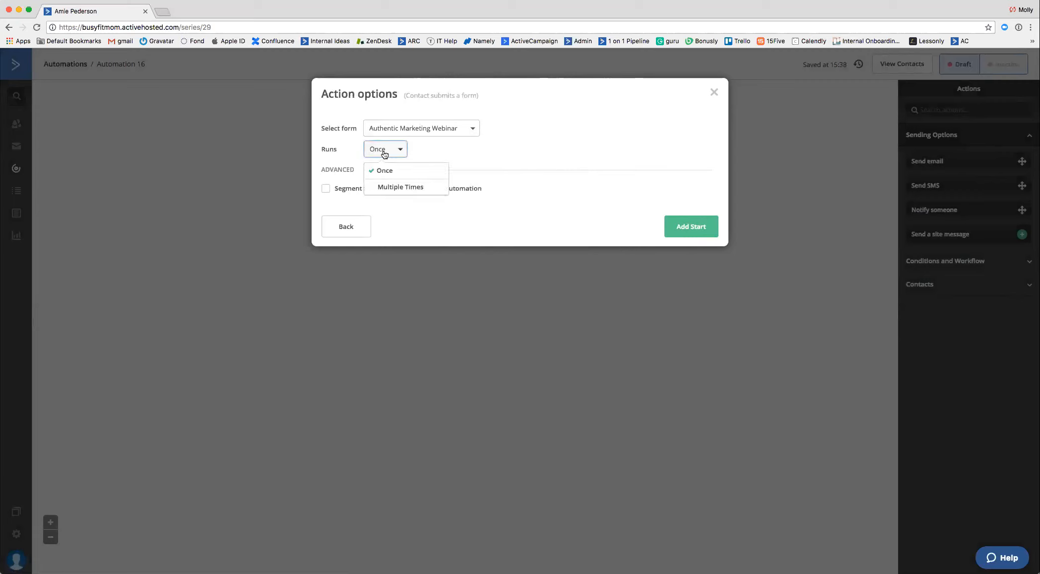
{"action": "left_click", "coordinate": [421, 188]}
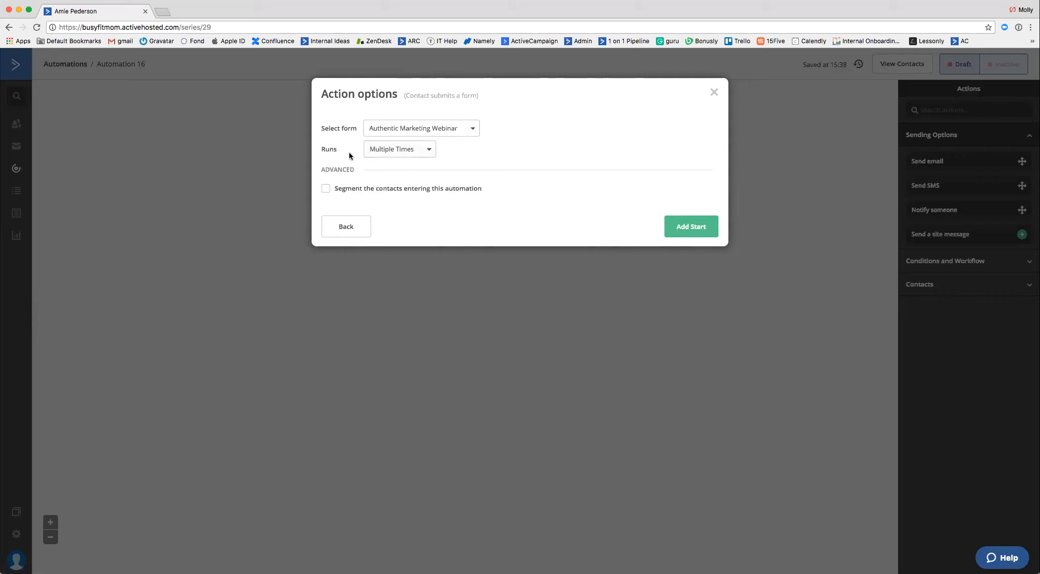
{"action": "left_click", "coordinate": [684, 226]}
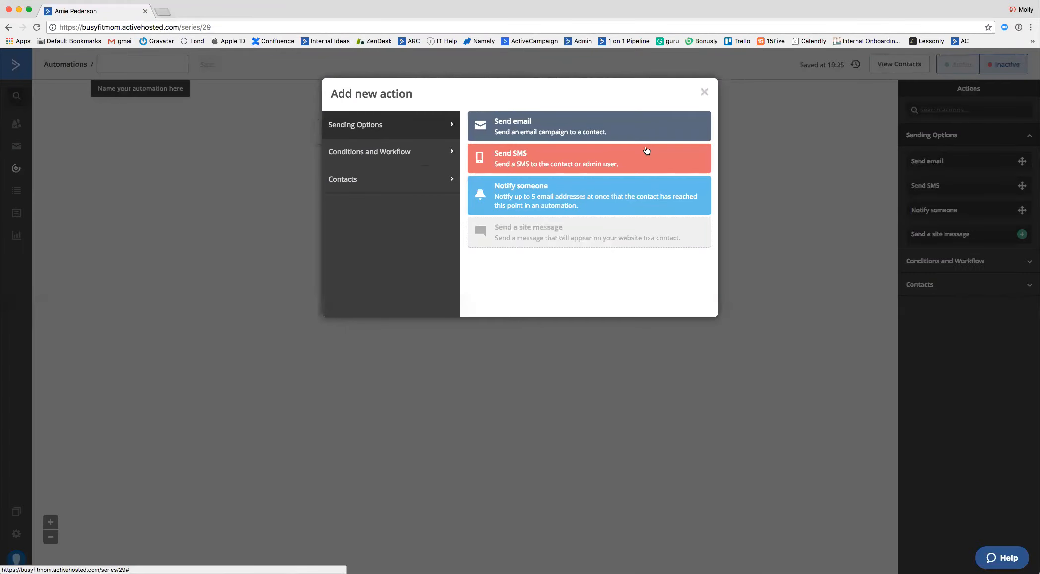
{"action": "left_click", "coordinate": [705, 92]}
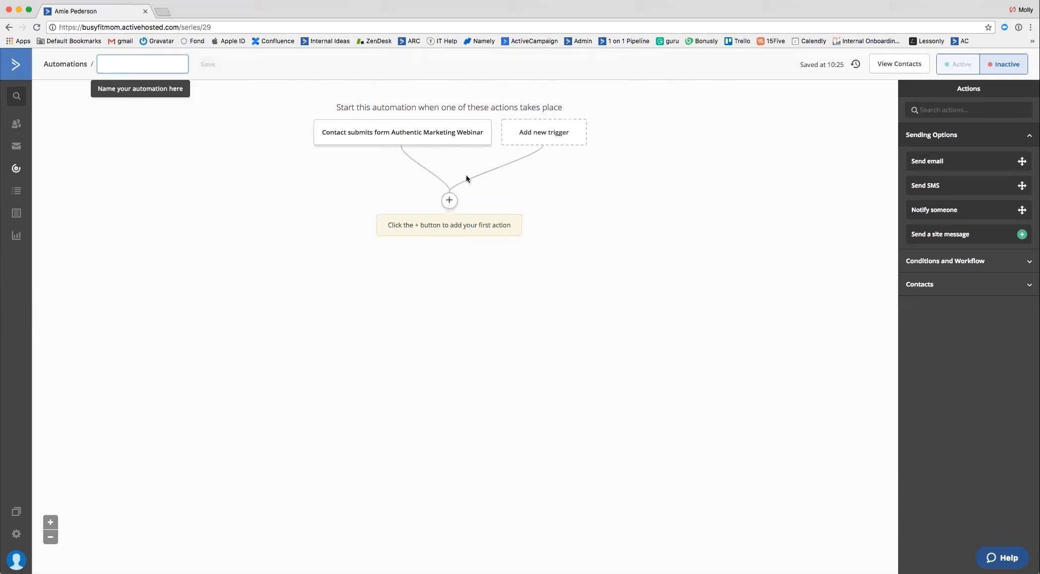
Add a Send email action below the trigger with a new email named "Email #1", saving and exiting without choosing a template.
{"action": "left_click", "coordinate": [449, 200]}
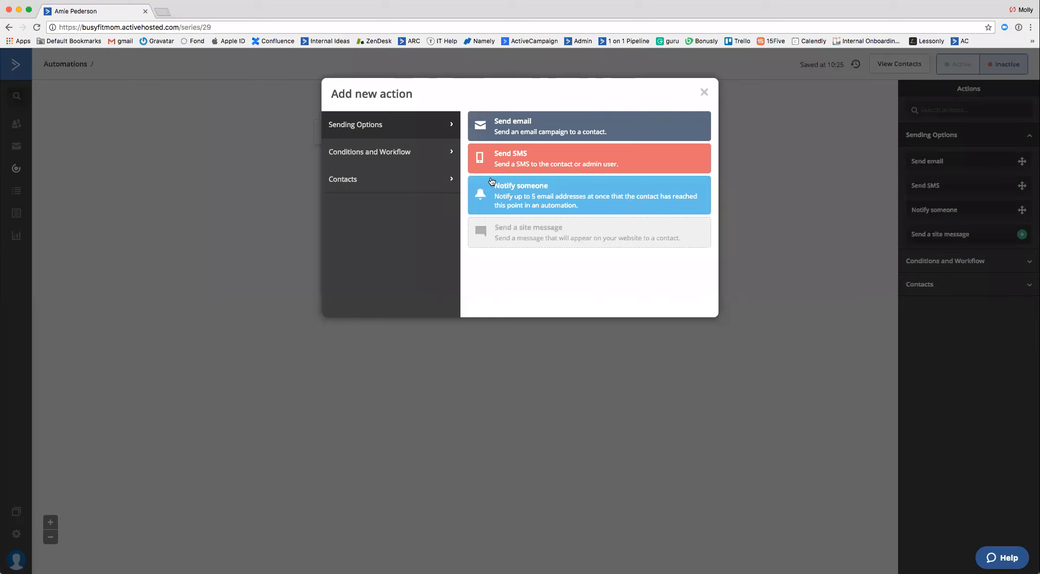
{"action": "left_click", "coordinate": [524, 135]}
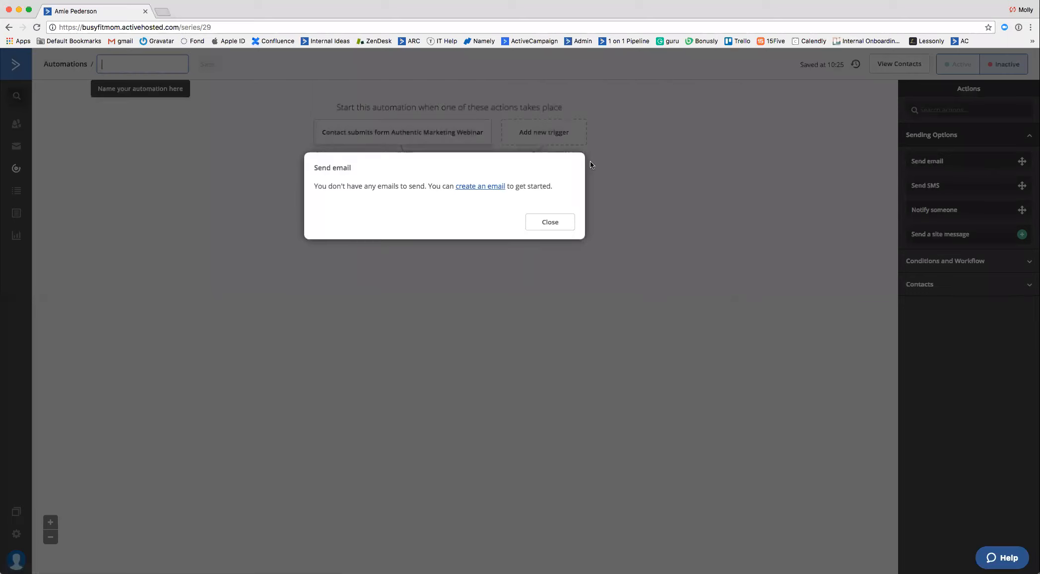
{"action": "left_click", "coordinate": [495, 187]}
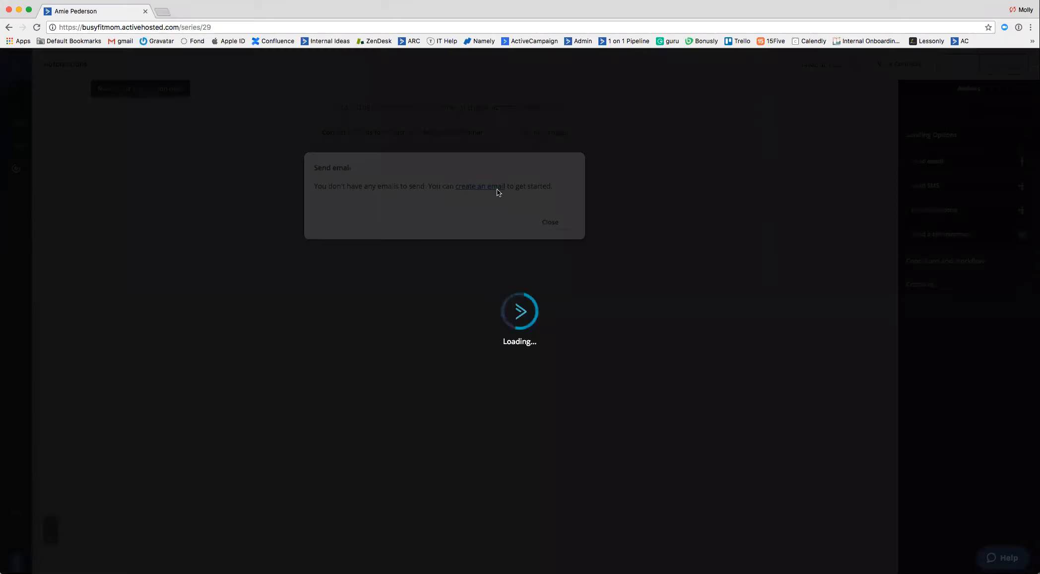
{"action": "left_click", "coordinate": [486, 231]}
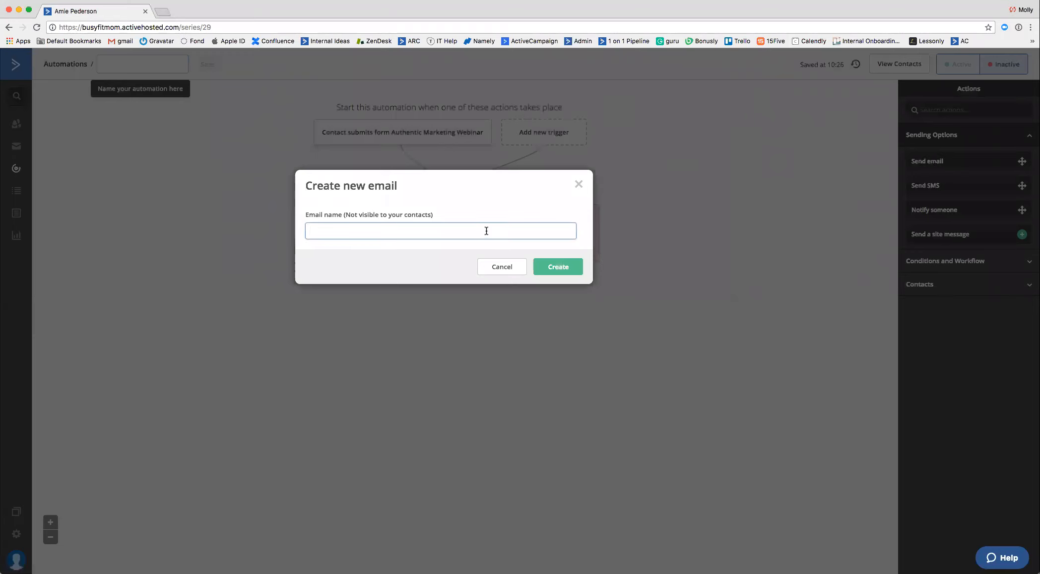
{"action": "type", "text": "Email #1"}
{"action": "left_click", "coordinate": [573, 269]}
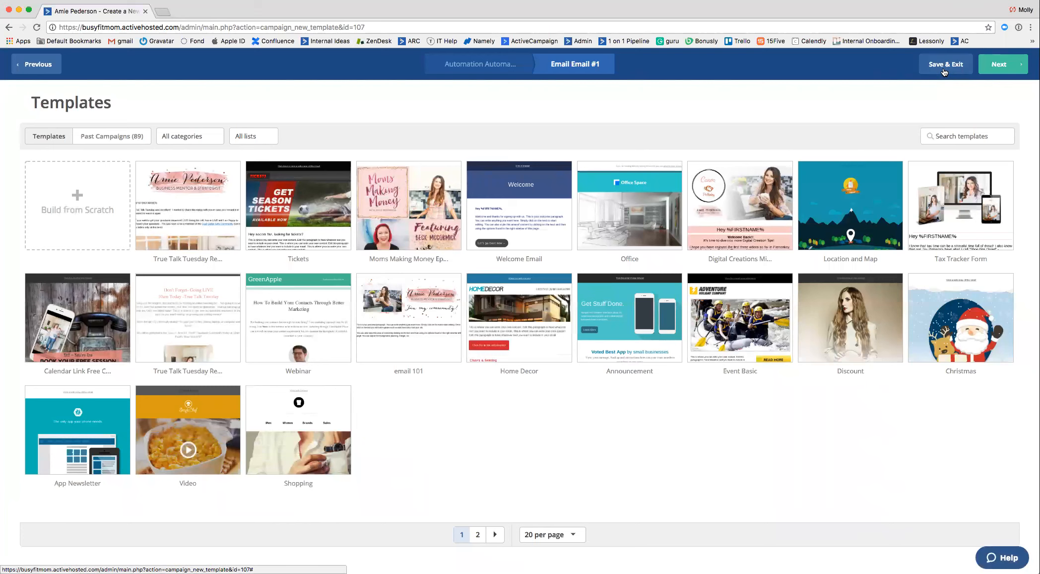
{"action": "left_click", "coordinate": [944, 72]}
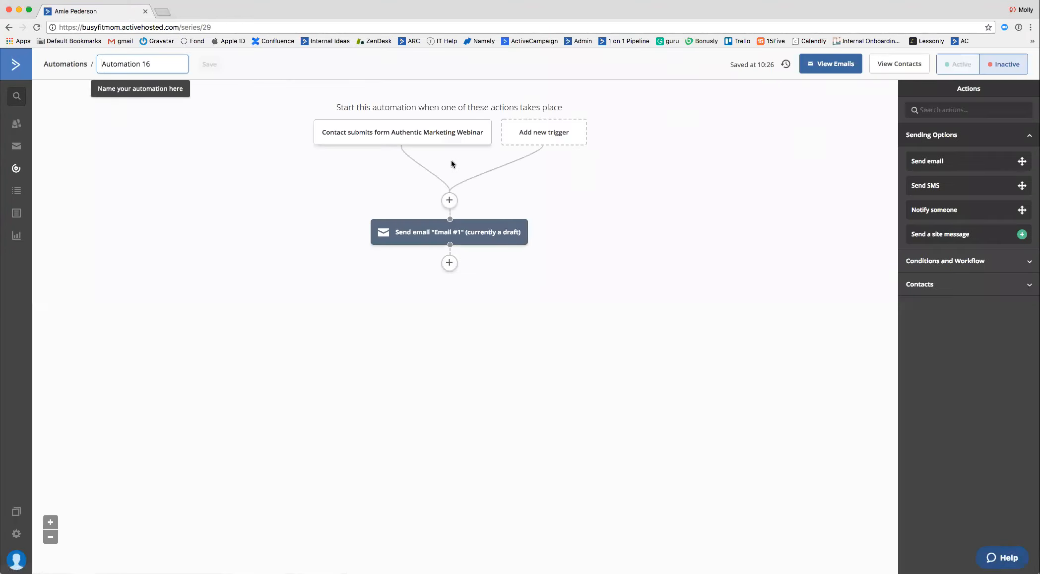
Add a Wait action after Email #1 for a specified period of 2 days.
{"action": "mouse_move", "coordinate": [420, 142]}
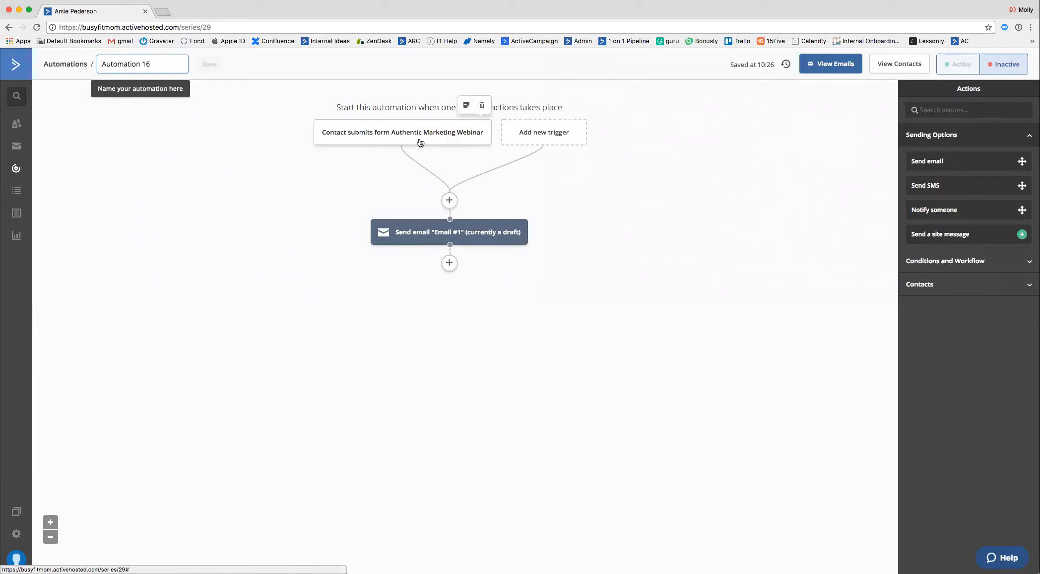
{"action": "left_click", "coordinate": [449, 262]}
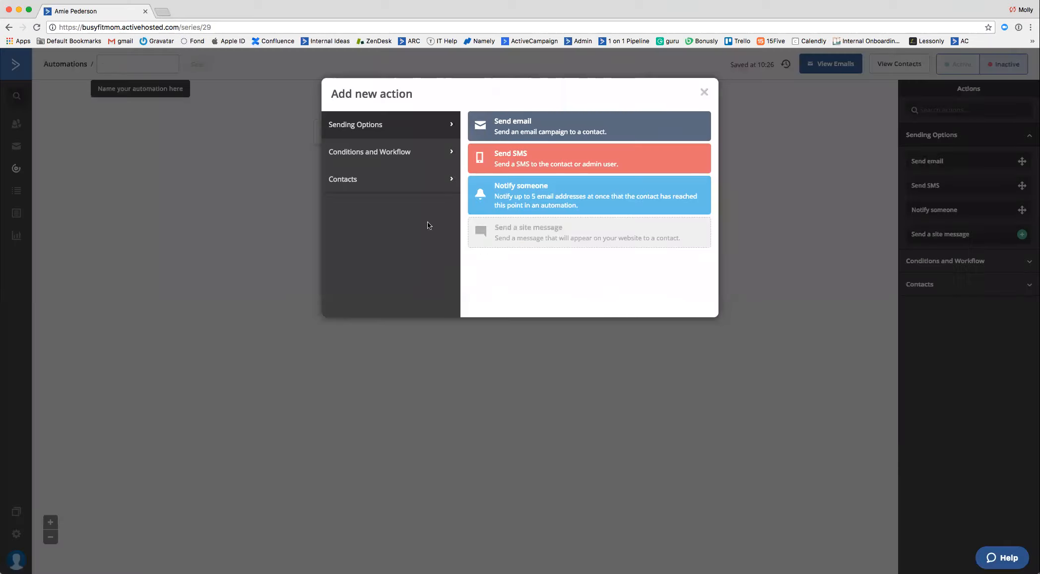
{"action": "left_click", "coordinate": [362, 179]}
{"action": "left_click", "coordinate": [362, 159]}
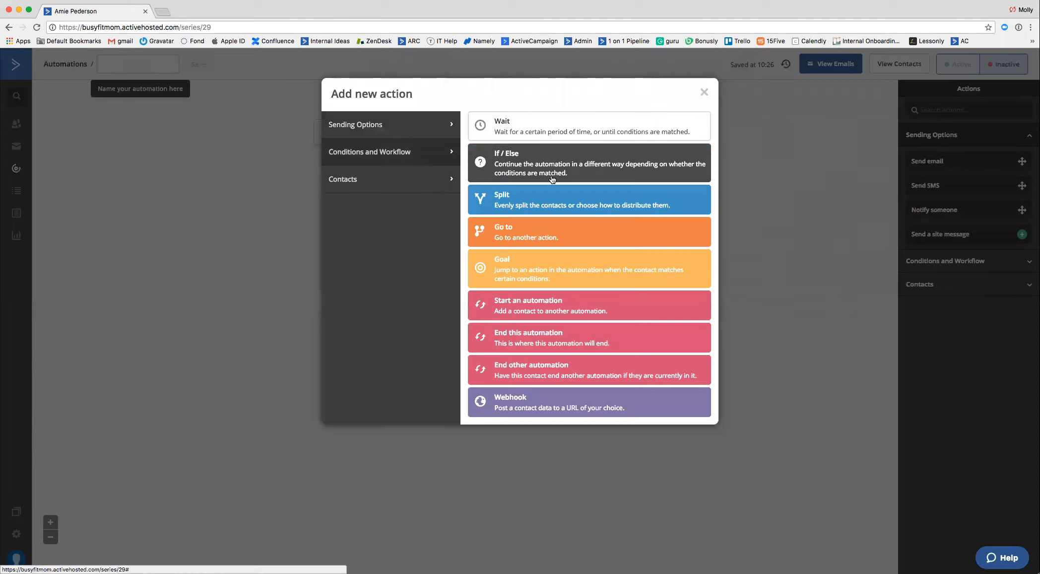
{"action": "left_click", "coordinate": [532, 127]}
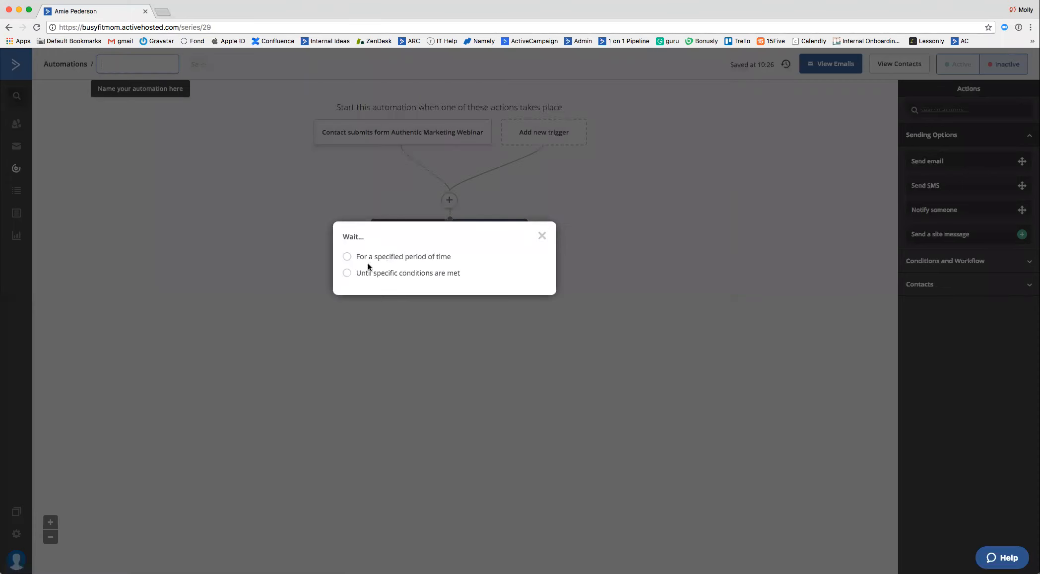
{"action": "left_click", "coordinate": [348, 257]}
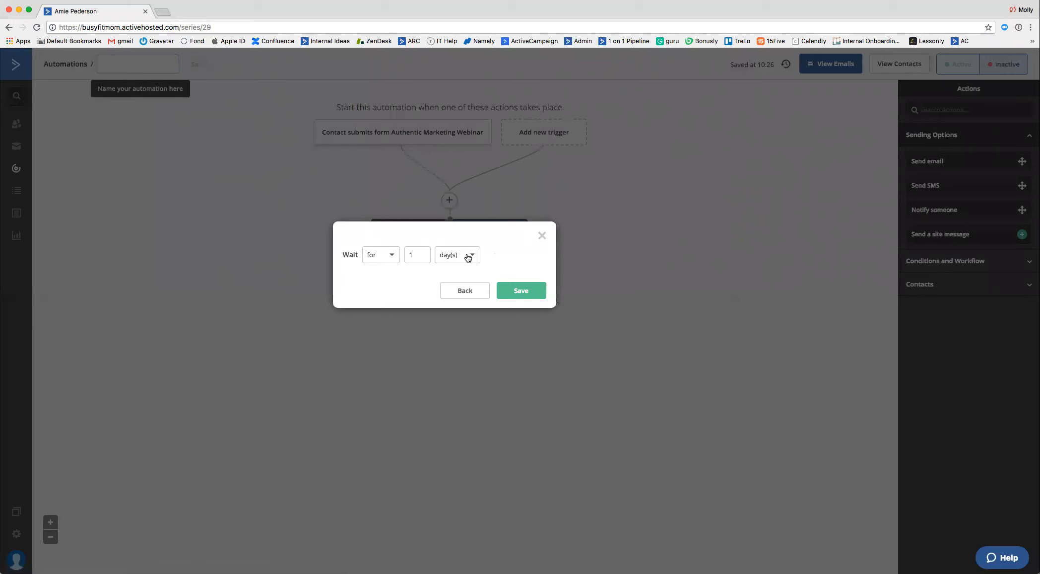
{"action": "double_click", "coordinate": [417, 255]}
{"action": "type", "text": "2"}
{"action": "left_click", "coordinate": [522, 291]}
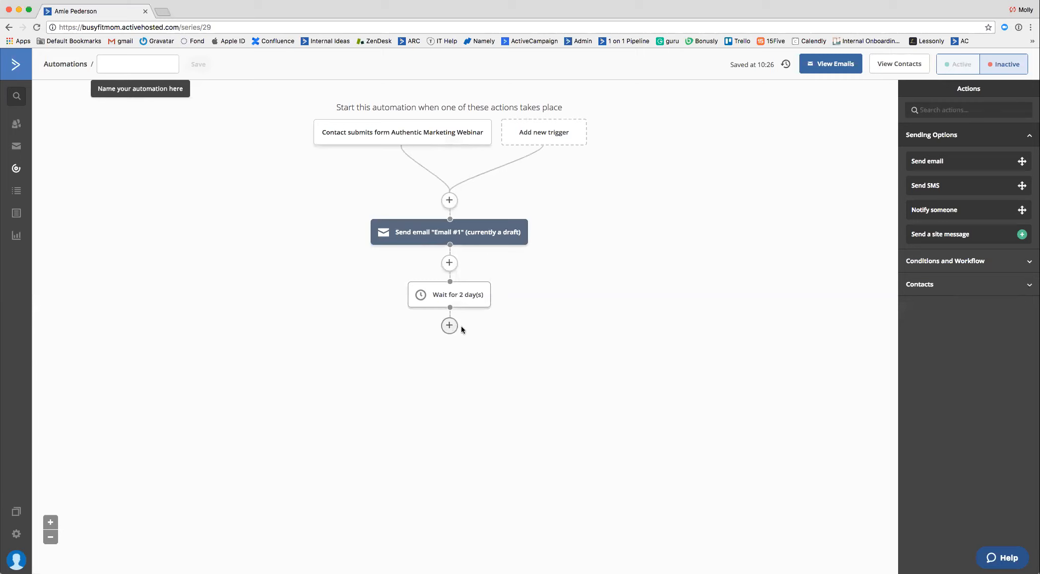
Add a Send email action after the wait, using a new email named "Email #2".
{"action": "left_click", "coordinate": [449, 325]}
{"action": "left_click", "coordinate": [405, 130]}
{"action": "left_click", "coordinate": [527, 124]}
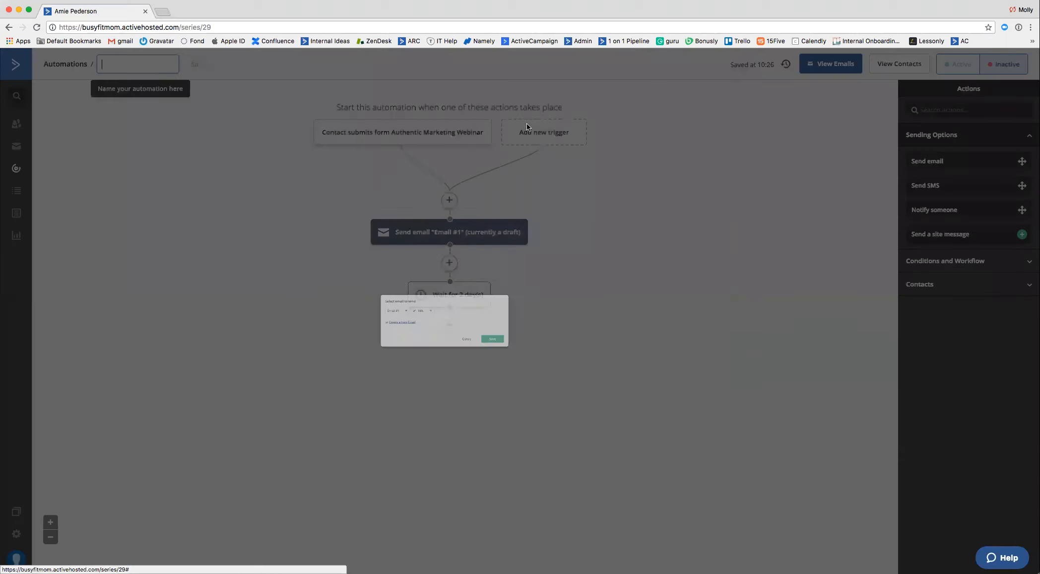
{"action": "left_click", "coordinate": [359, 300]}
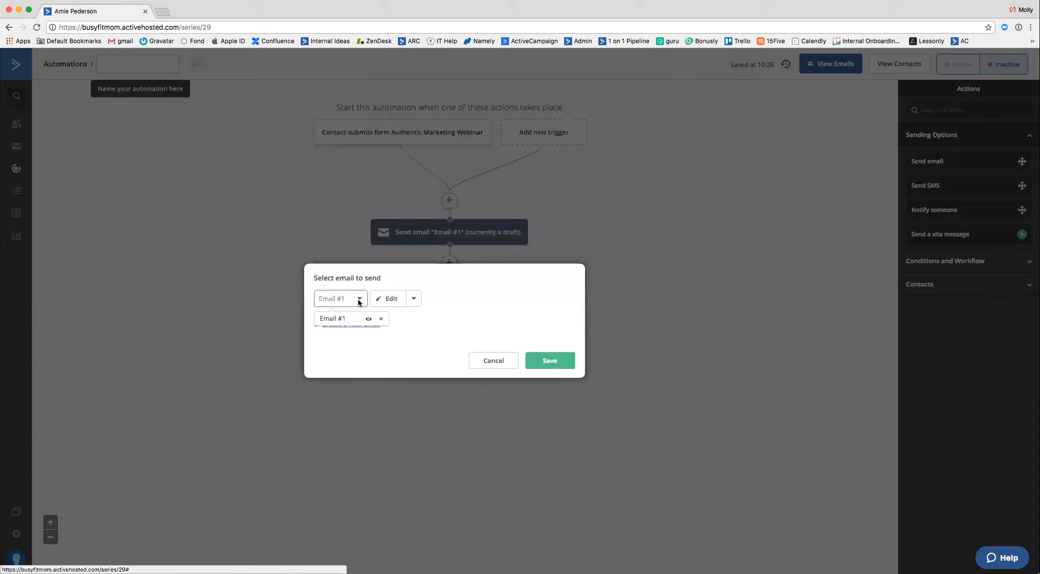
{"action": "left_click", "coordinate": [342, 318]}
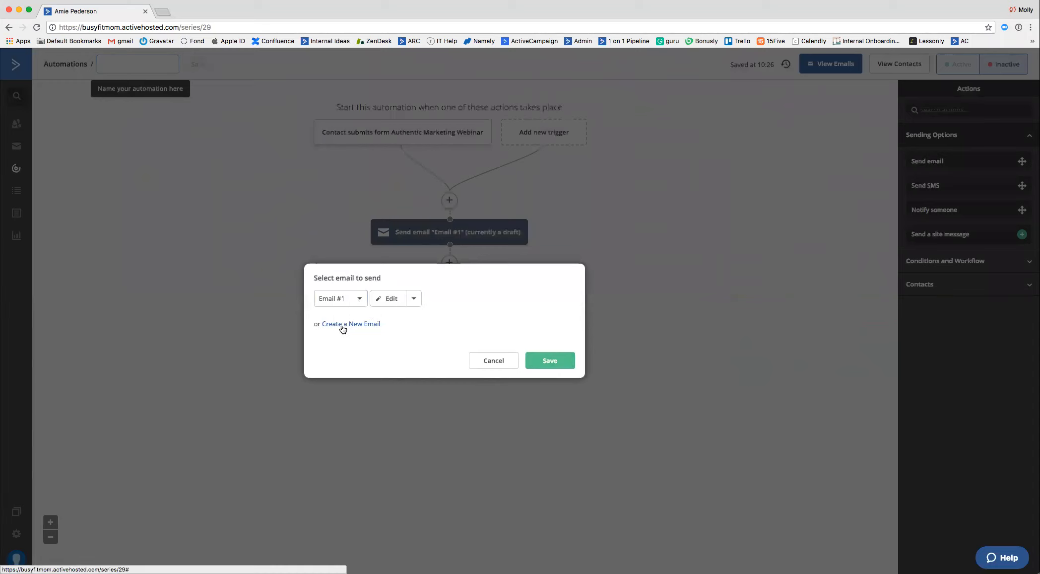
{"action": "left_click", "coordinate": [342, 324]}
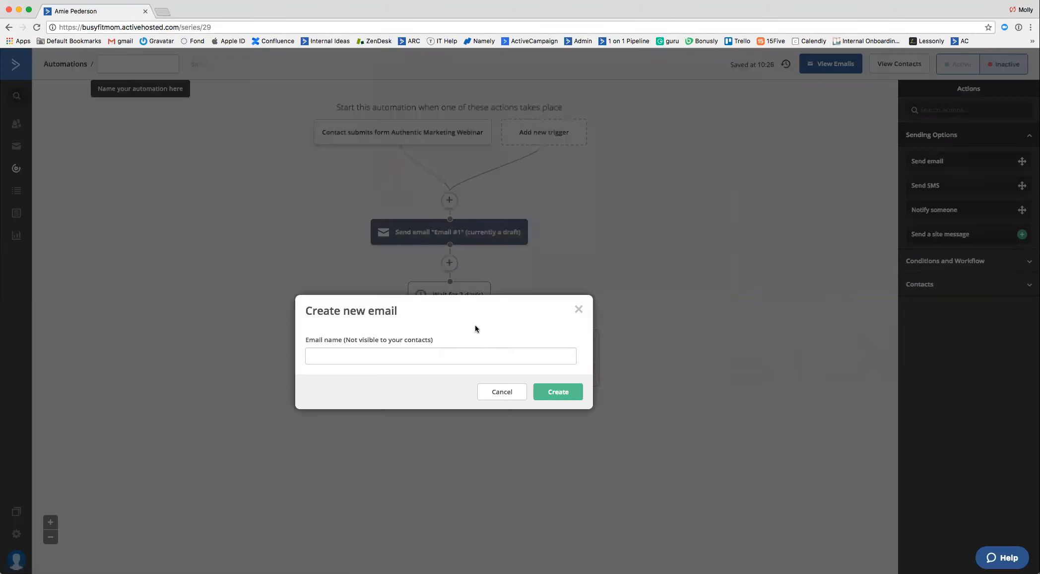
{"action": "left_click", "coordinate": [465, 355]}
{"action": "type", "text": "Email "}
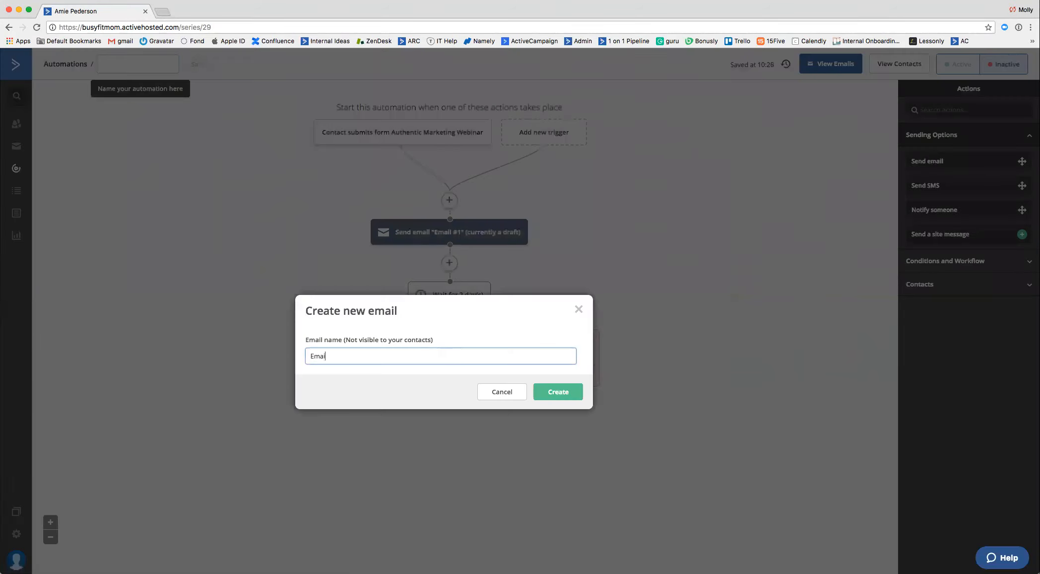
{"action": "type", "text": "#2"}
{"action": "left_click", "coordinate": [577, 393]}
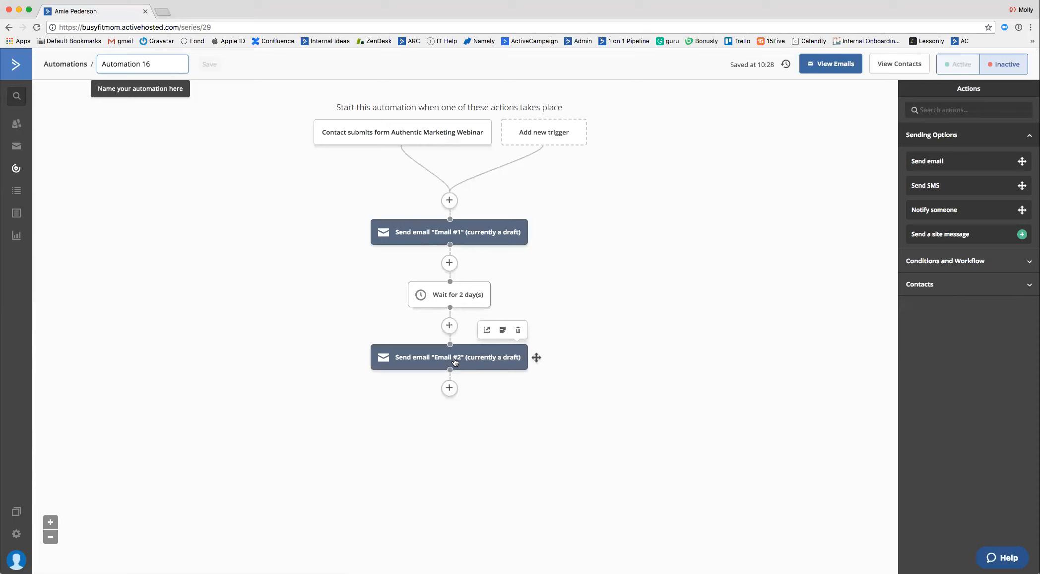
Add a Wait action after Email #2, opening its "Until specific conditions are met" option and closing it without defining a condition.
{"action": "scroll", "coordinate": [601, 385], "scroll_direction": "down", "scroll_amount": 1}
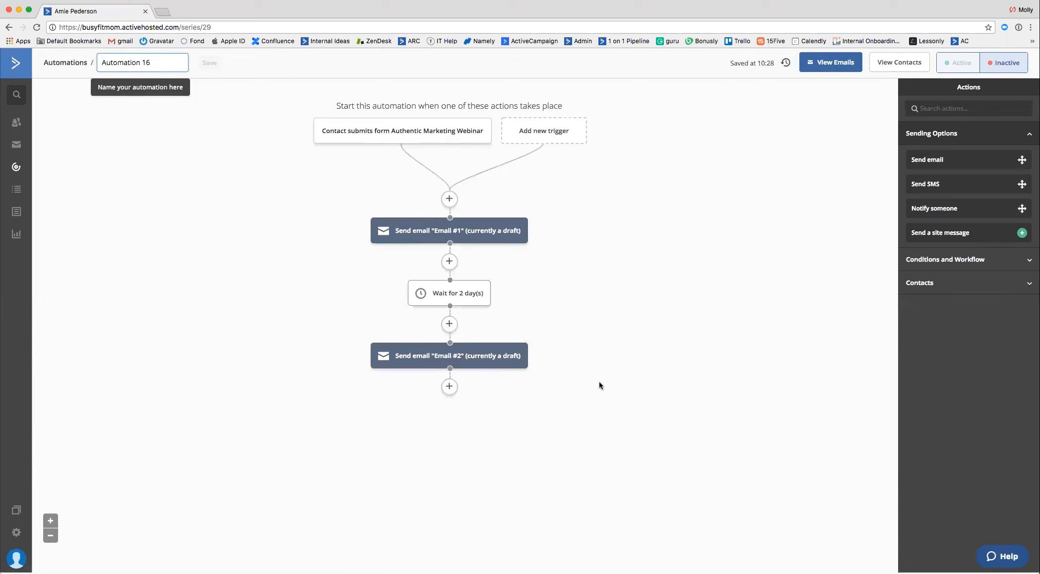
{"action": "left_click", "coordinate": [450, 386]}
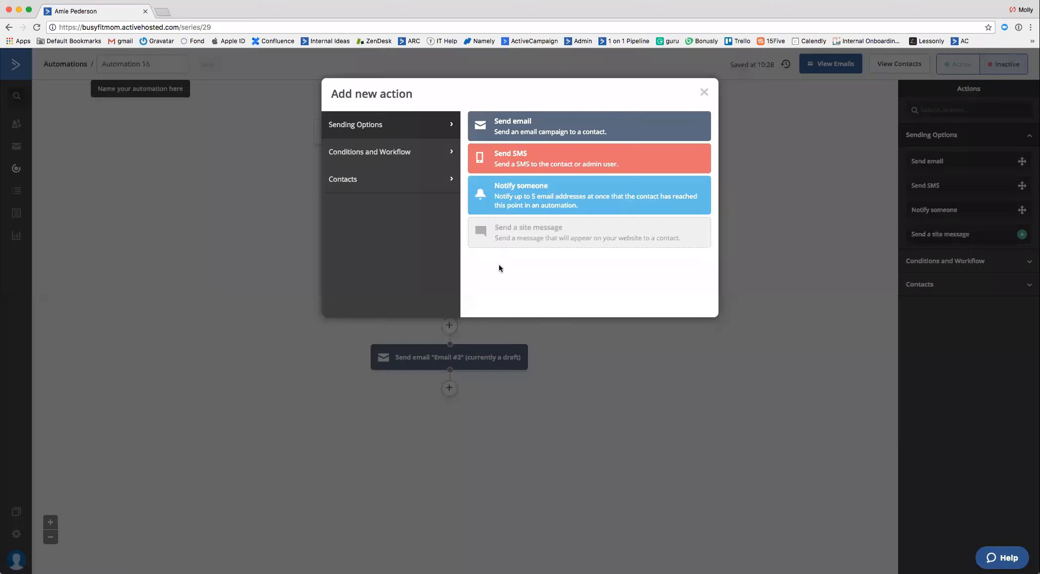
{"action": "left_click", "coordinate": [379, 180]}
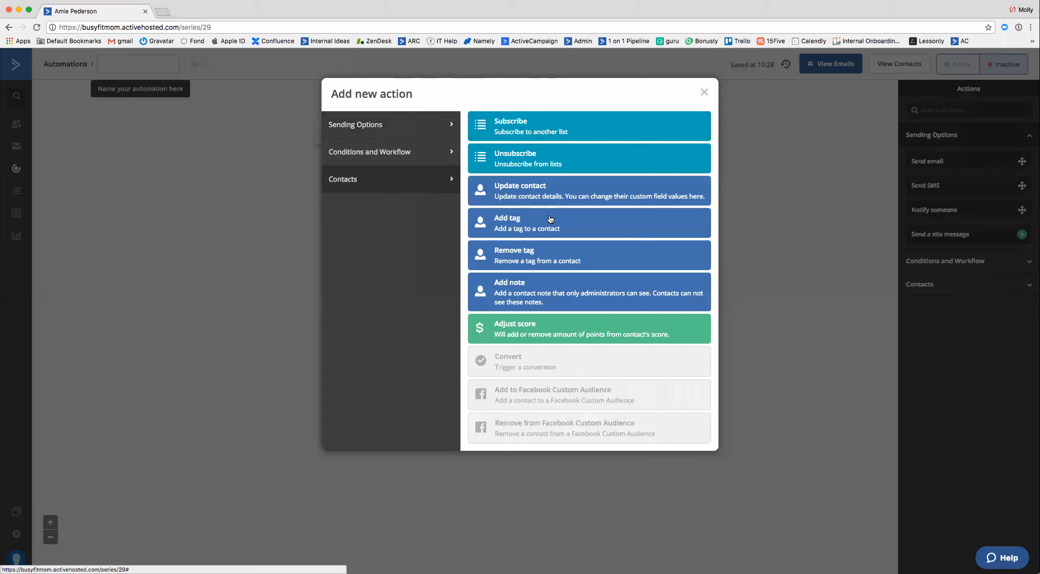
{"action": "left_click", "coordinate": [380, 156]}
{"action": "left_click", "coordinate": [518, 117]}
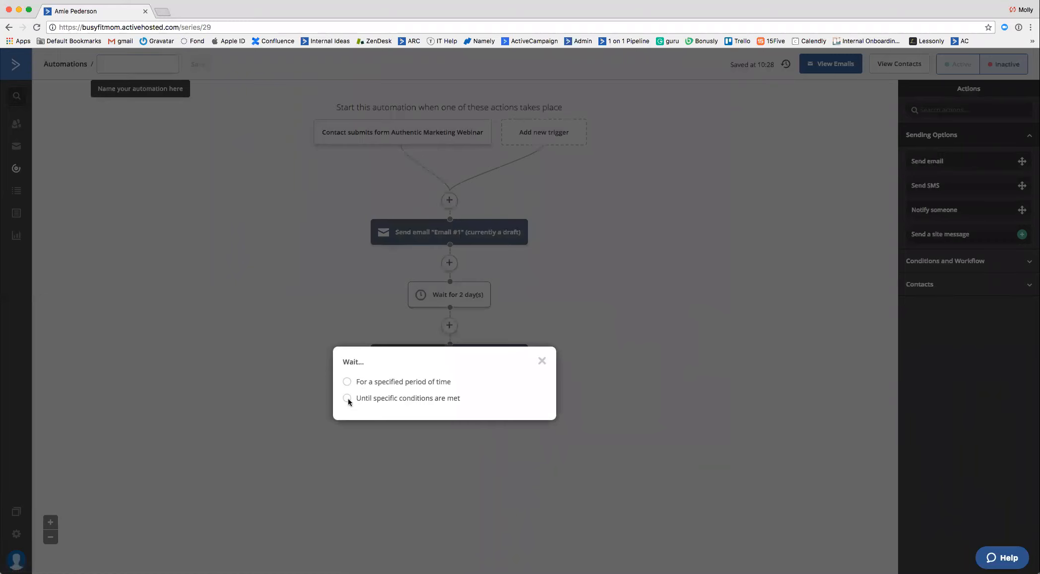
{"action": "left_click", "coordinate": [347, 398]}
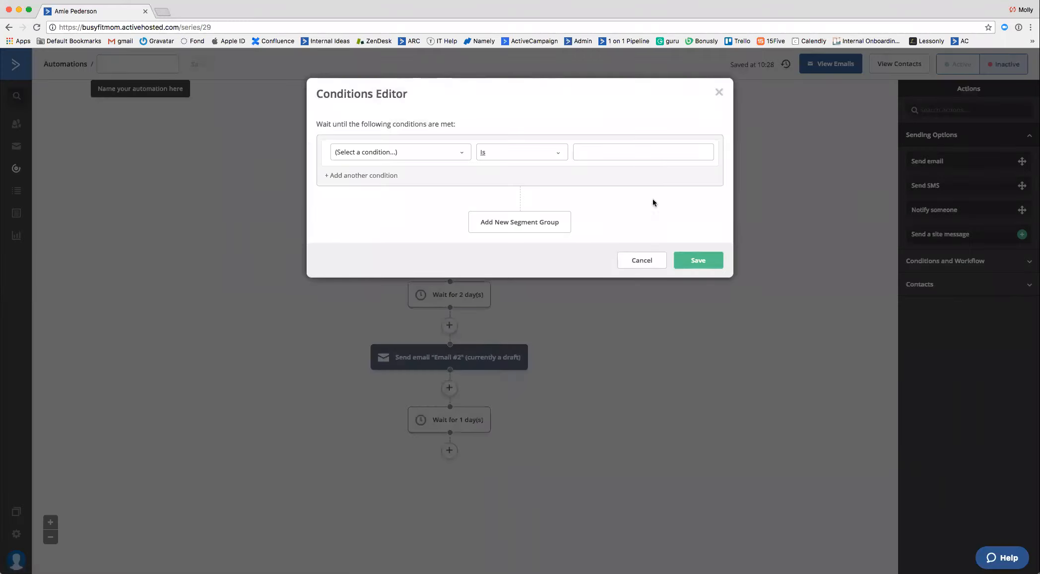
{"action": "left_click", "coordinate": [643, 260]}
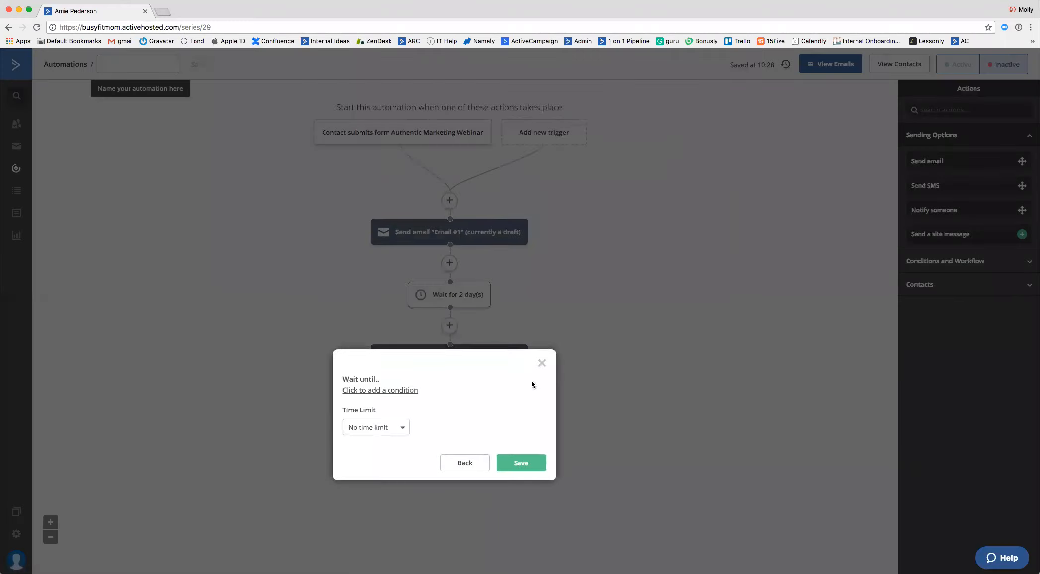
{"action": "left_click", "coordinate": [542, 363]}
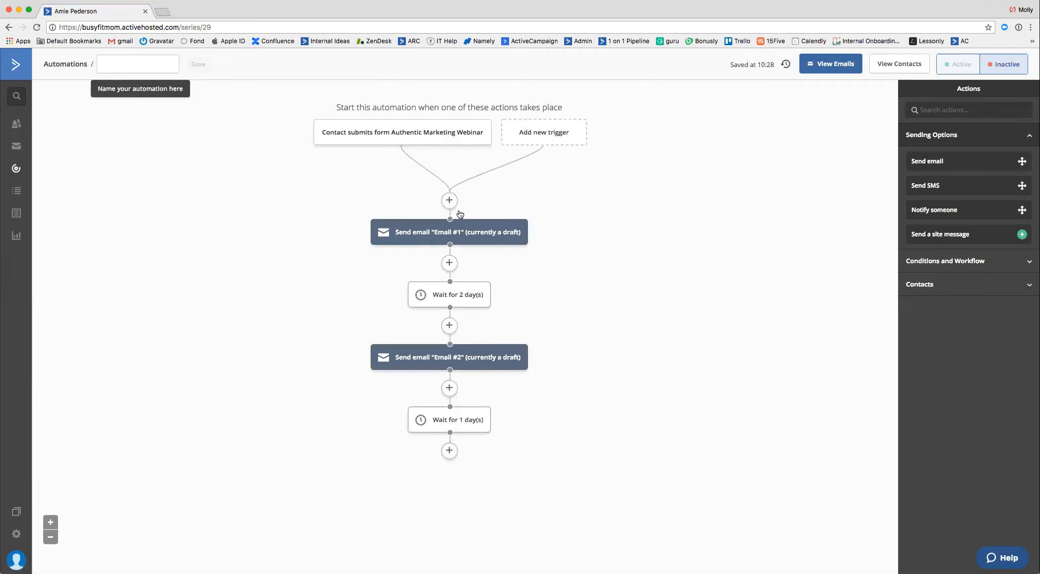
Review the automation's sequence, view the forms list and return to the account overview.
{"action": "scroll", "coordinate": [521, 426], "scroll_direction": "down", "scroll_amount": 1}
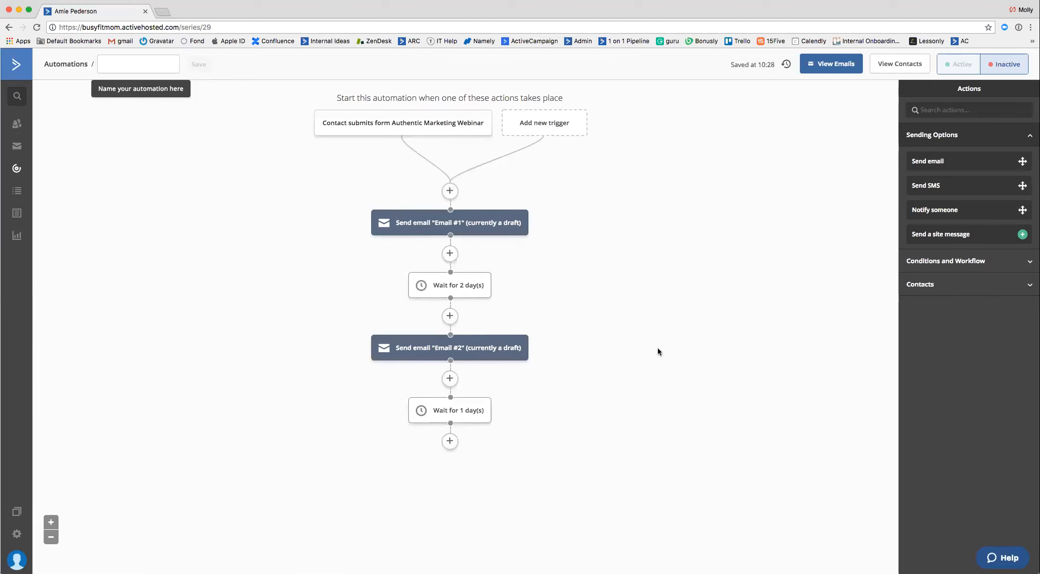
{"action": "scroll", "coordinate": [658, 352], "scroll_direction": "up", "scroll_amount": 1}
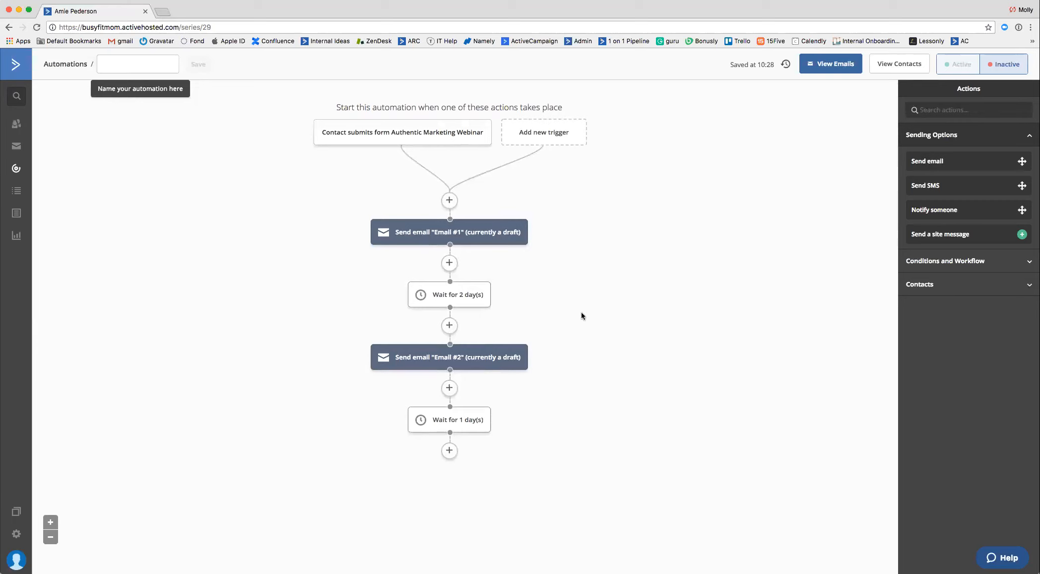
{"action": "left_click", "coordinate": [17, 214]}
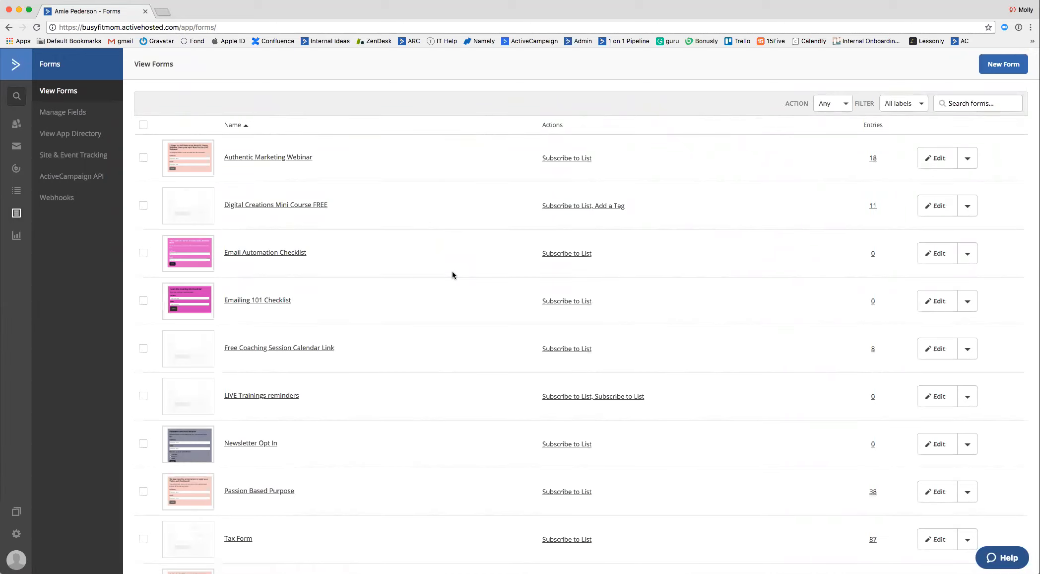
{"action": "left_click", "coordinate": [17, 76]}
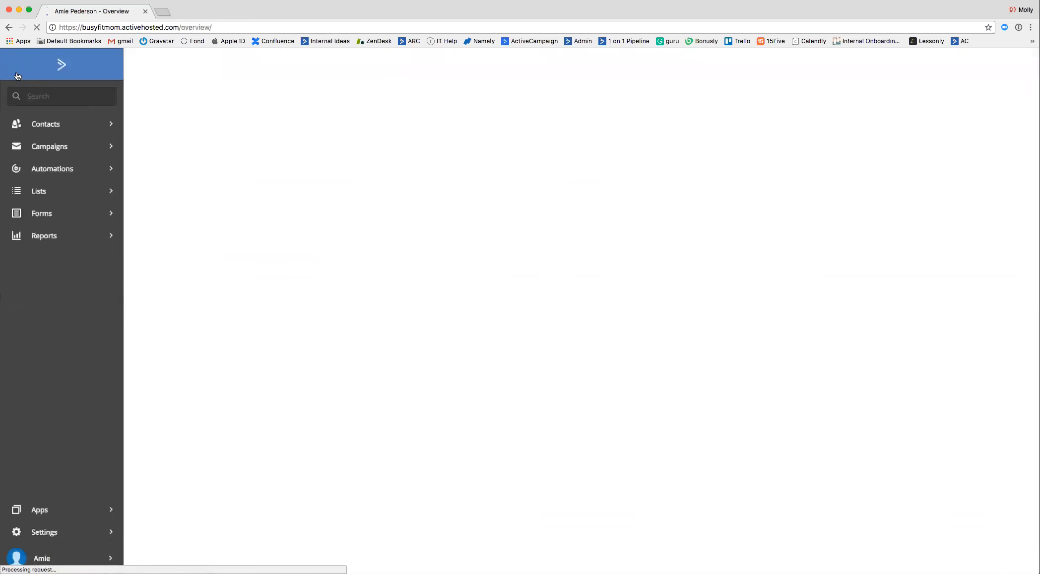